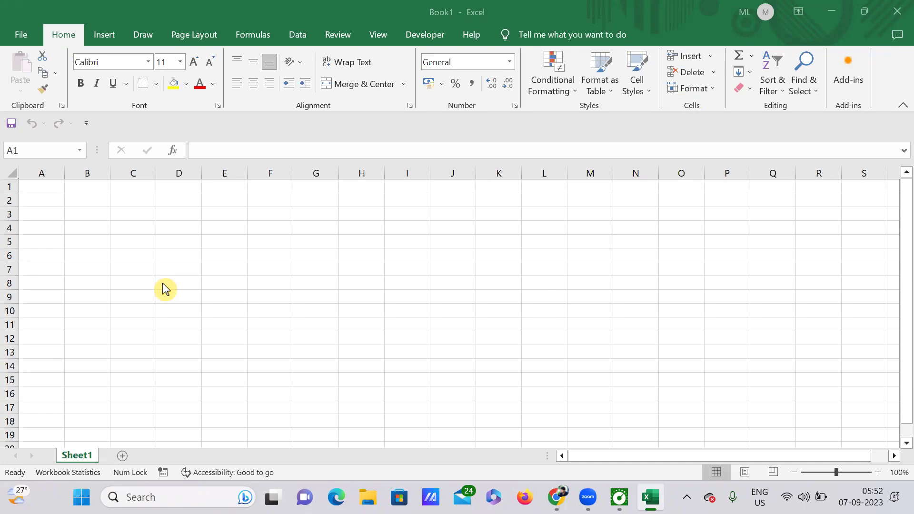
Enter the text "water" in cell A1
{"action": "left_click", "coordinate": [56, 190]}
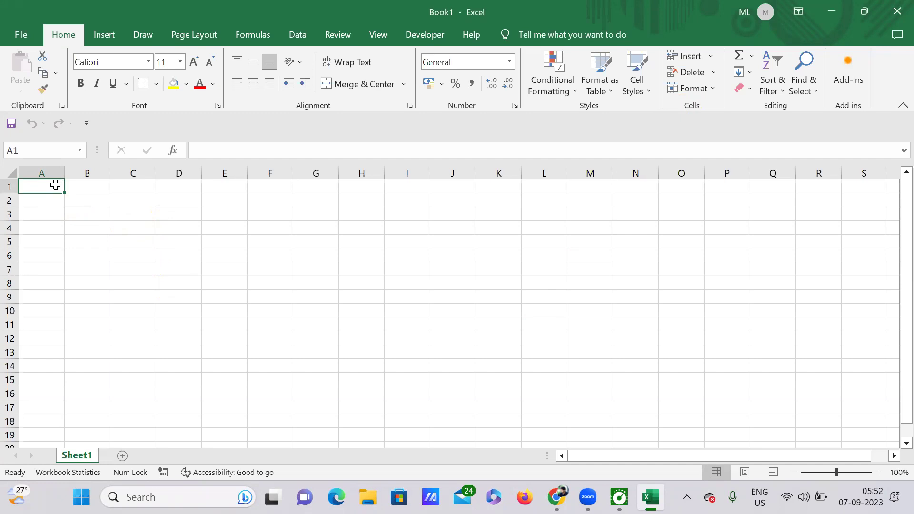
{"action": "type", "text": "www"}
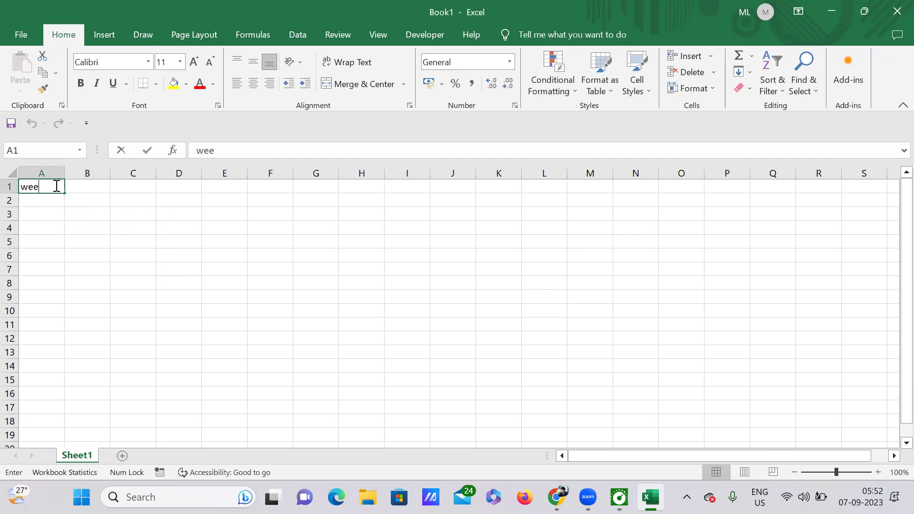
{"action": "key", "text": "BackSpace"}
{"action": "key", "text": "BackSpace"}
{"action": "type", "text": "atwe"}
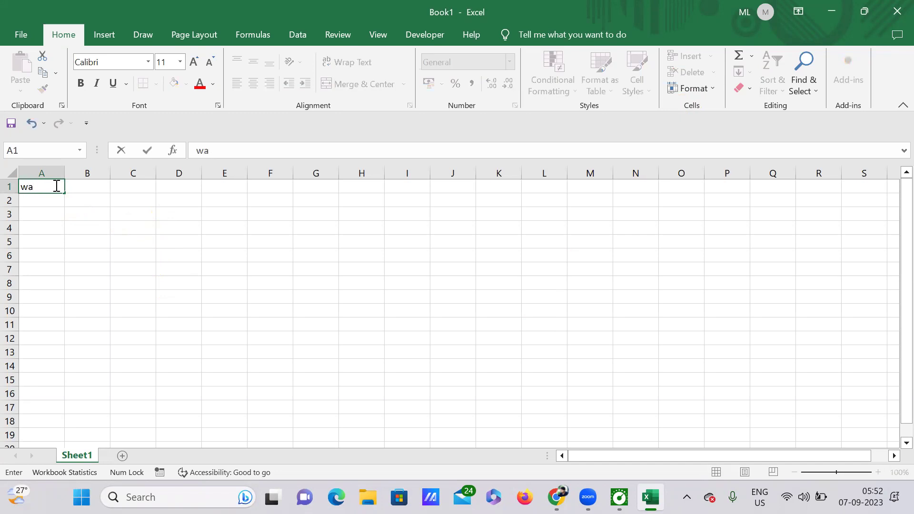
{"action": "key", "text": "BackSpace"}
{"action": "key", "text": "BackSpace"}
{"action": "key", "text": "BackSpace"}
{"action": "type", "text": "ter"}
{"action": "left_click", "coordinate": [89, 212]}
{"action": "left_click", "coordinate": [135, 229]}
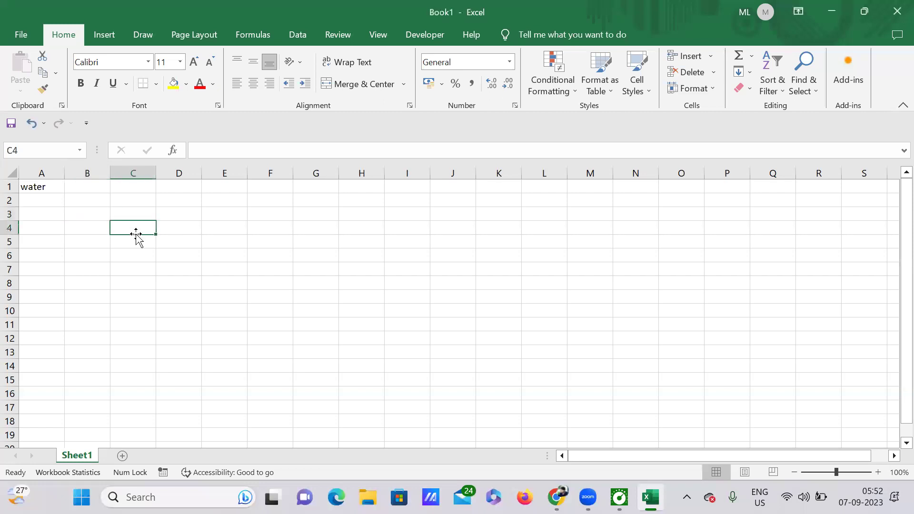
Merge and center the "water" heading across cells A1 to G1
{"action": "left_click", "coordinate": [35, 188]}
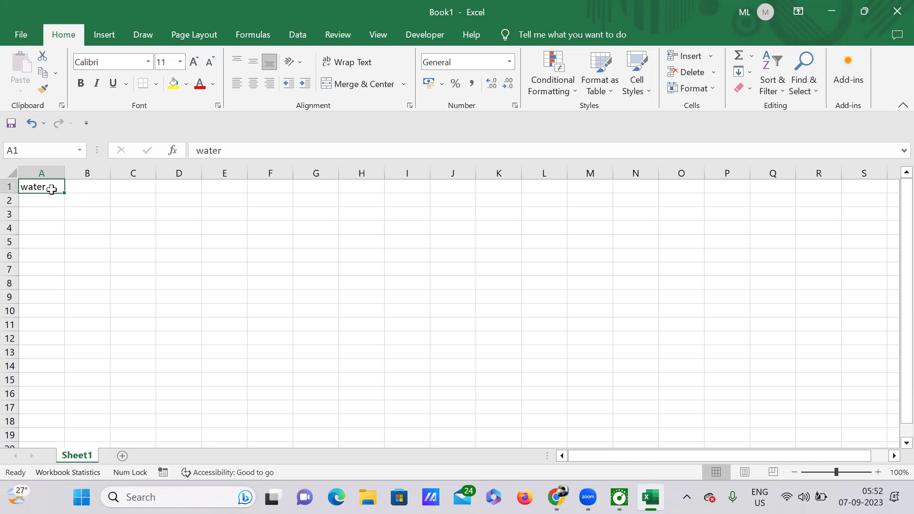
{"action": "left_click", "coordinate": [322, 188]}
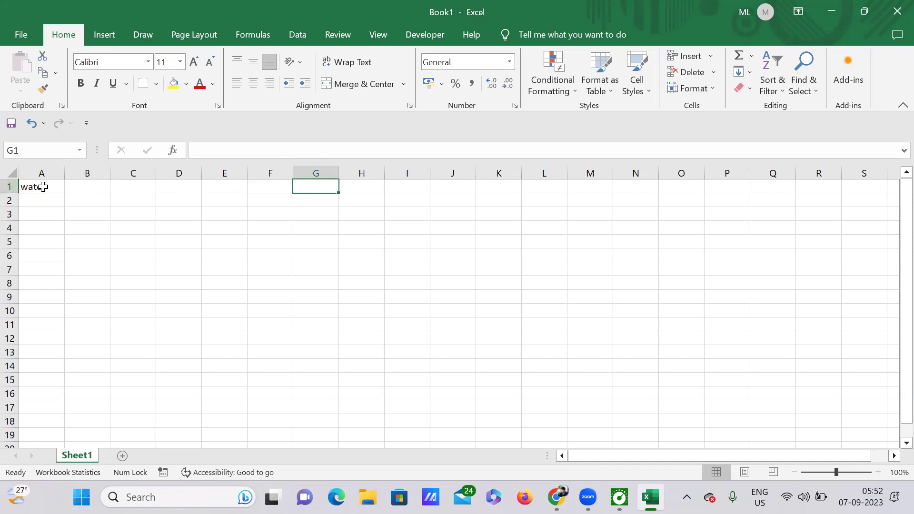
{"action": "left_click_drag", "start_coordinate": [43, 186], "coordinate": [52, 199]}
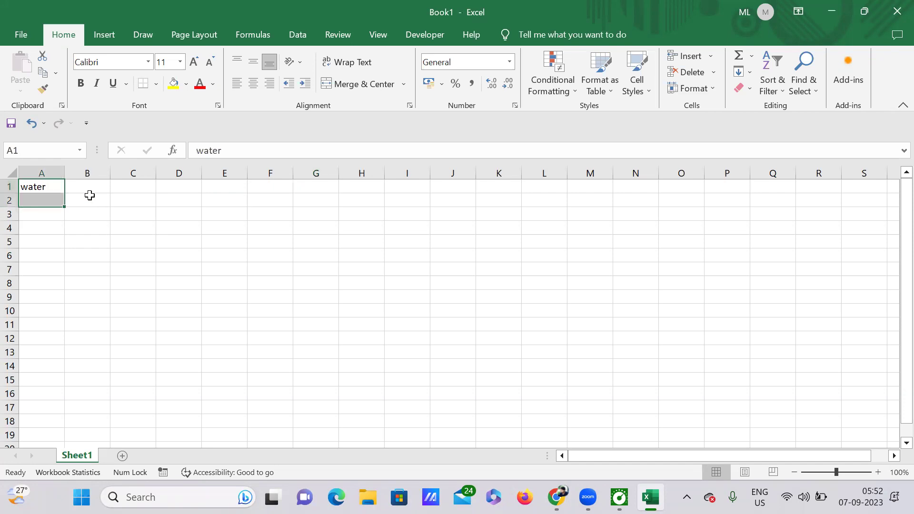
{"action": "left_click_drag", "start_coordinate": [145, 184], "coordinate": [303, 190]}
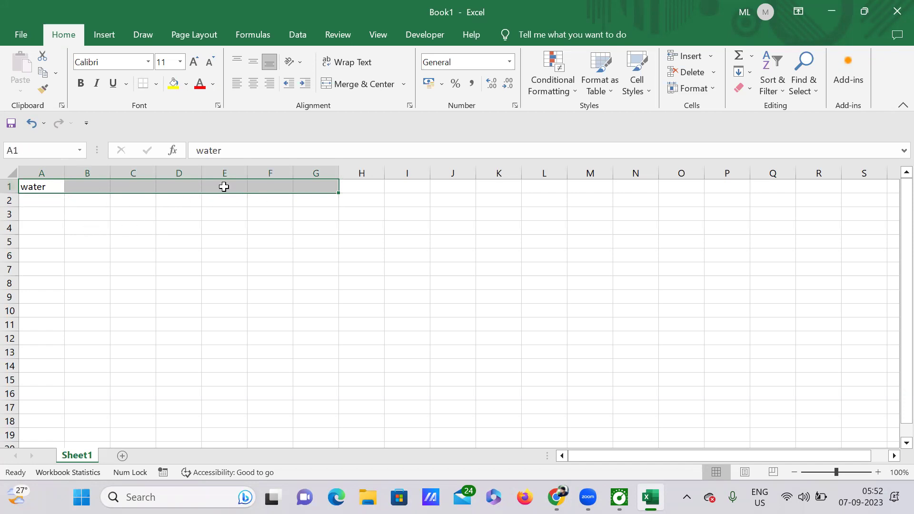
{"action": "left_click", "coordinate": [376, 81]}
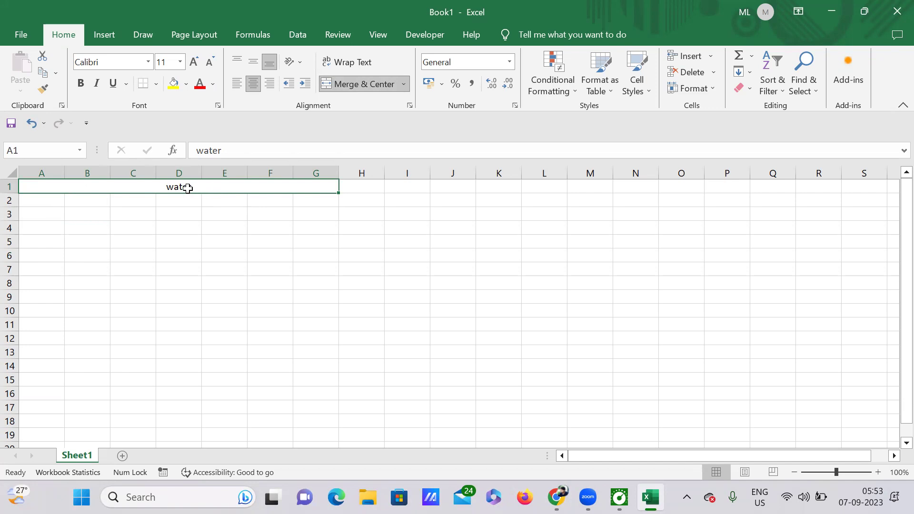
Enter "water", "fire", "sky" and "earth" in cells A3 to D3
{"action": "left_click", "coordinate": [185, 229]}
{"action": "left_click", "coordinate": [38, 219]}
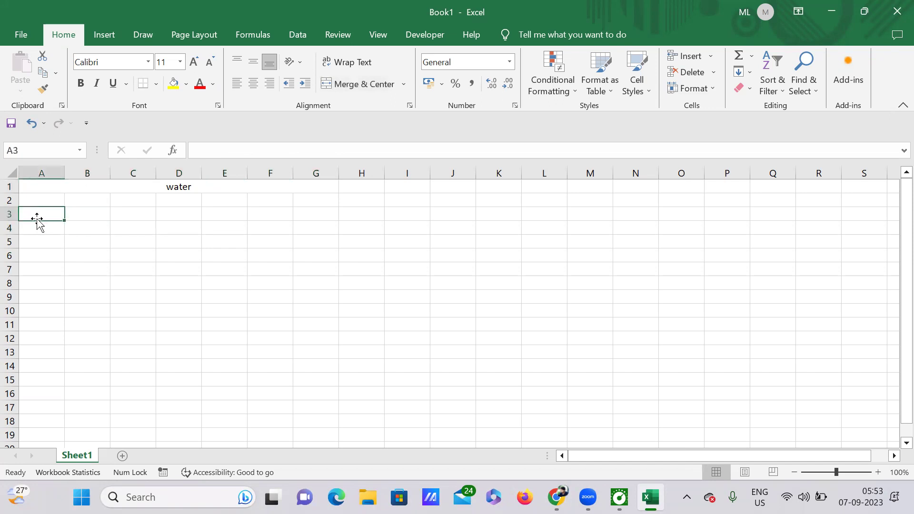
{"action": "type", "text": "water"}
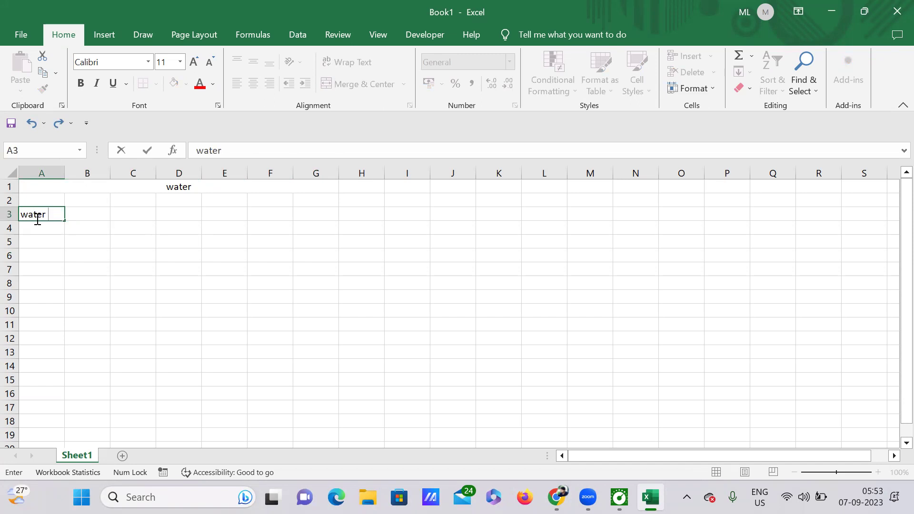
{"action": "key", "text": "Tab"}
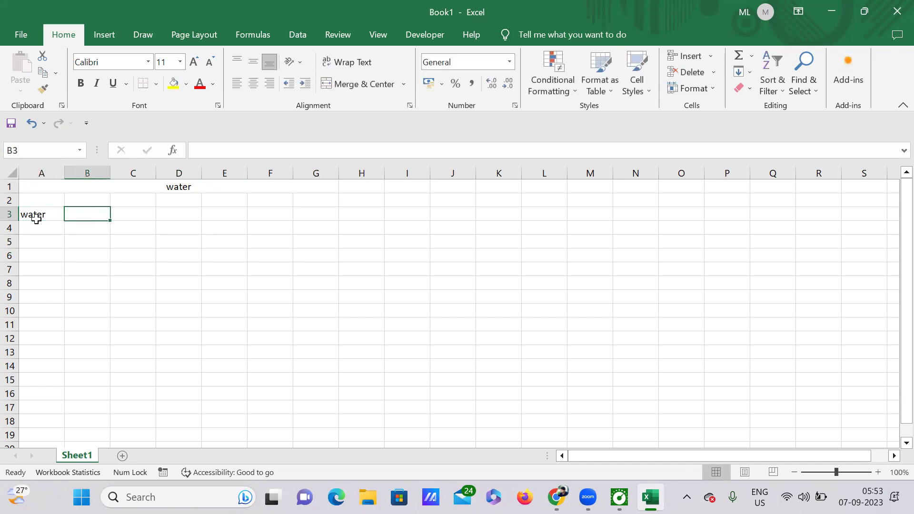
{"action": "type", "text": "fire"}
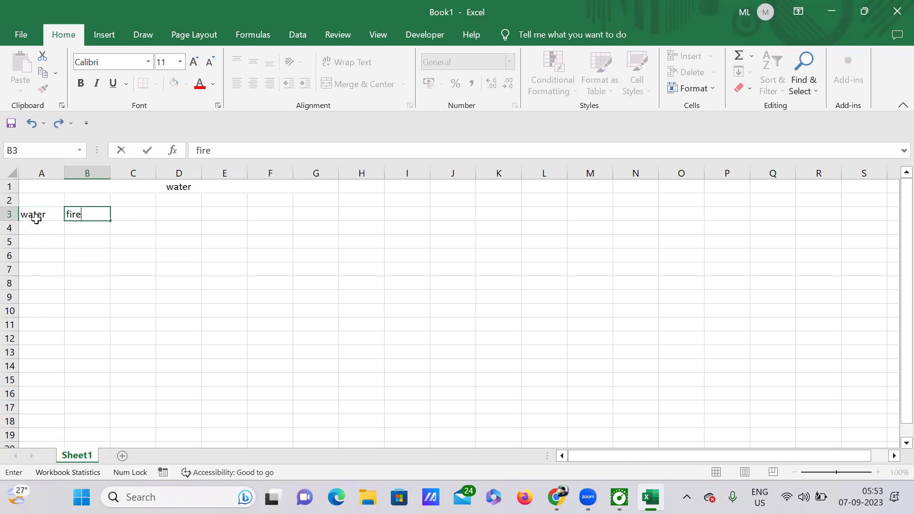
{"action": "key", "text": "Tab"}
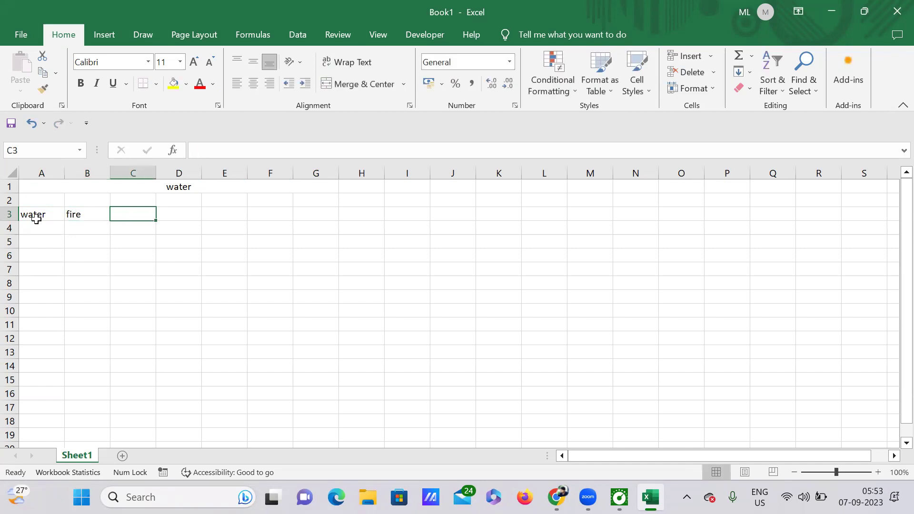
{"action": "type", "text": "sky"}
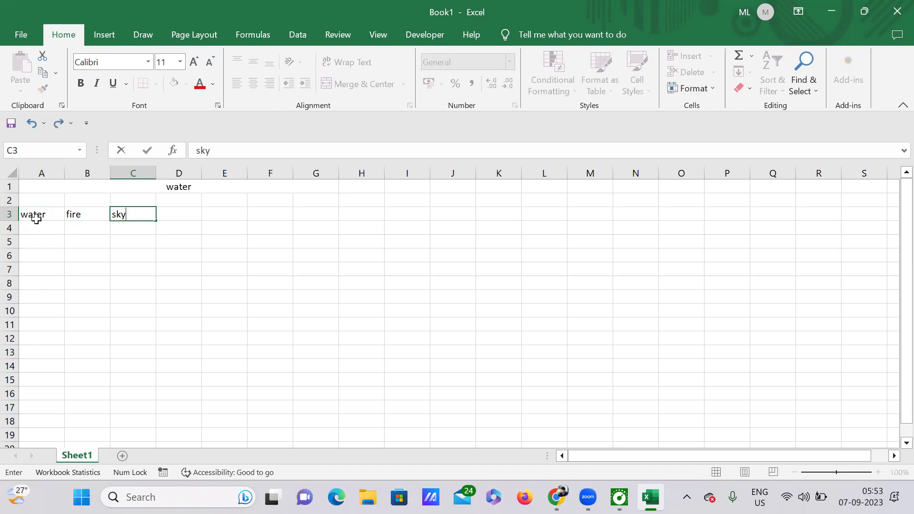
{"action": "key", "text": "Tab"}
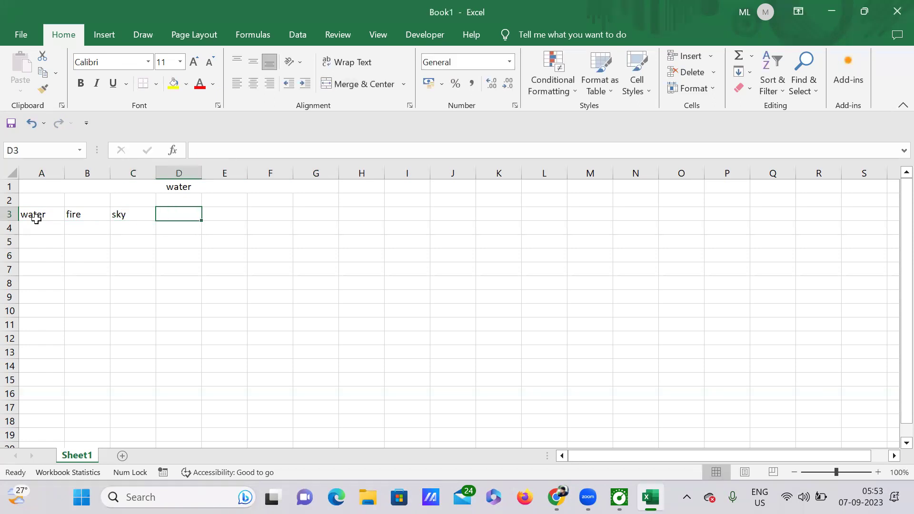
{"action": "type", "text": "earth"}
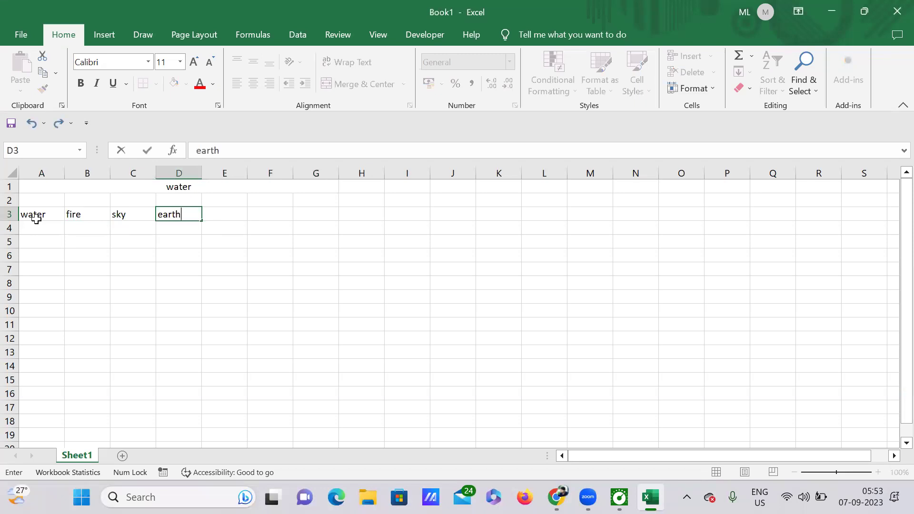
{"action": "key", "text": "Tab"}
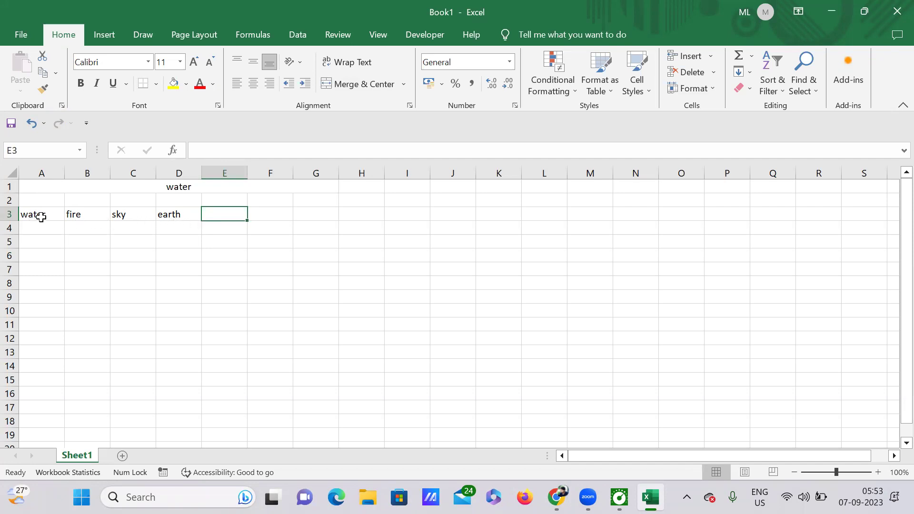
Try Merge & Center on cells A3 to D3, accepting the loss of the other values, and undo the merge
{"action": "left_click_drag", "start_coordinate": [36, 212], "coordinate": [180, 215]}
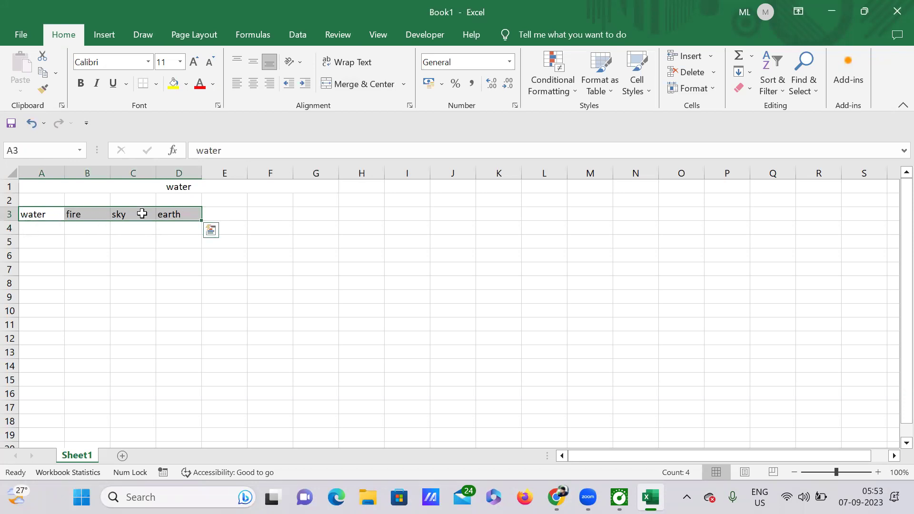
{"action": "left_click", "coordinate": [369, 84]}
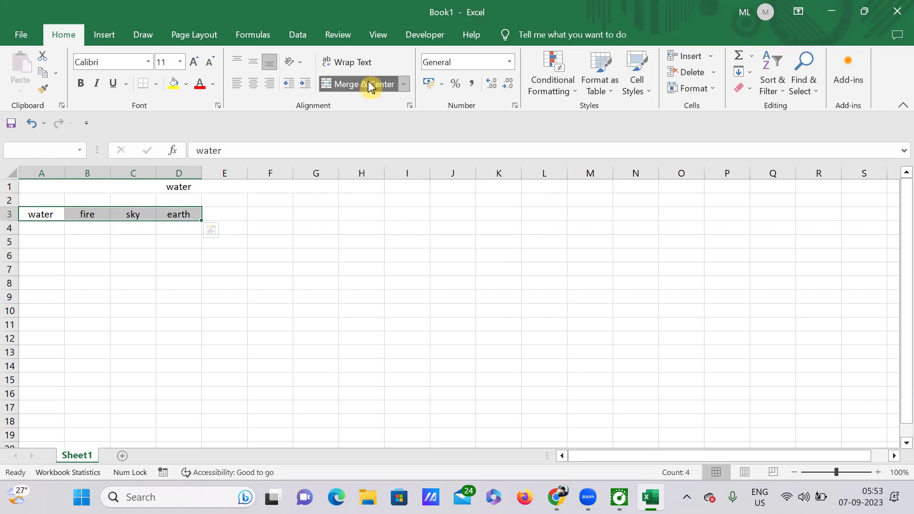
{"action": "left_click", "coordinate": [369, 85]}
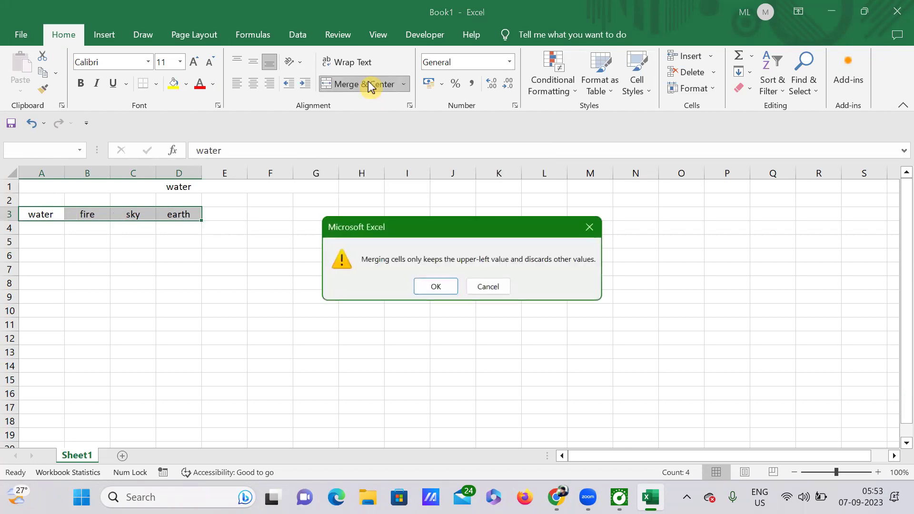
{"action": "left_click", "coordinate": [439, 285]}
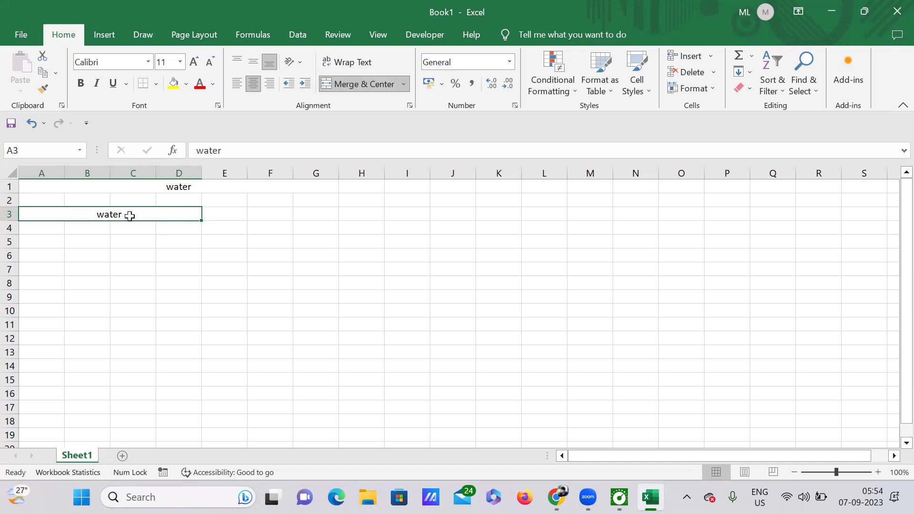
{"action": "key", "text": "ctrl+z"}
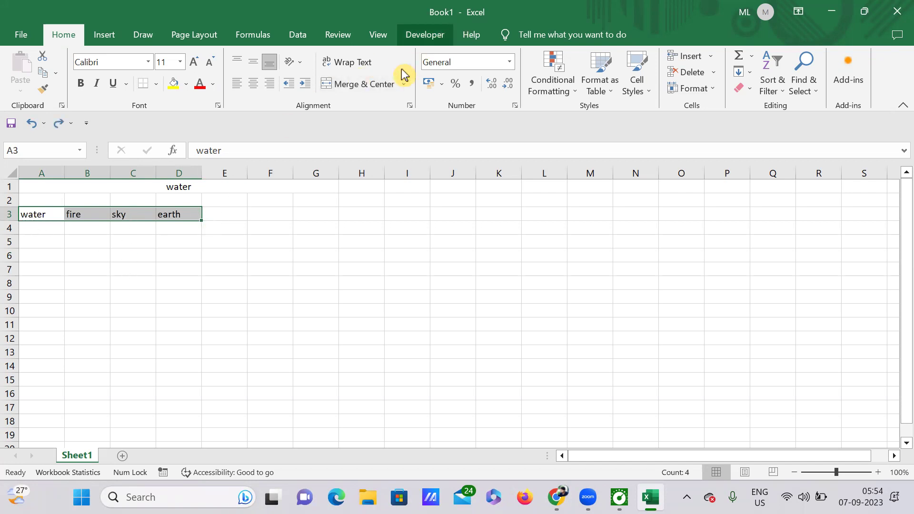
Merge and center cells A3 to D3, keeping only the upper-left value, and select the merged cell
{"action": "left_click", "coordinate": [368, 86]}
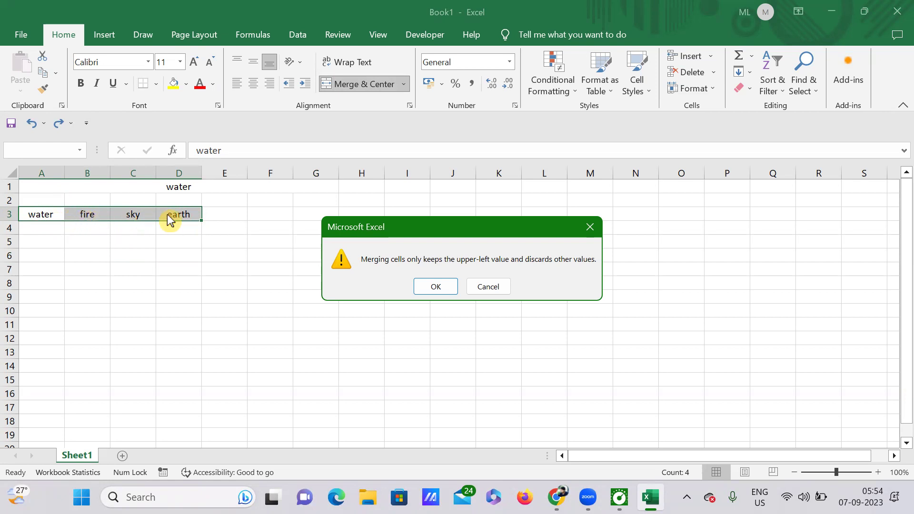
{"action": "left_click", "coordinate": [435, 287]}
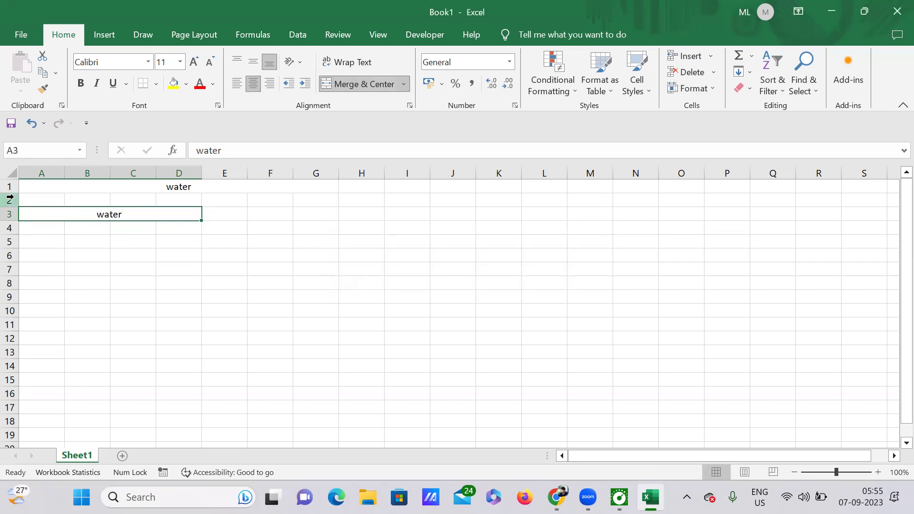
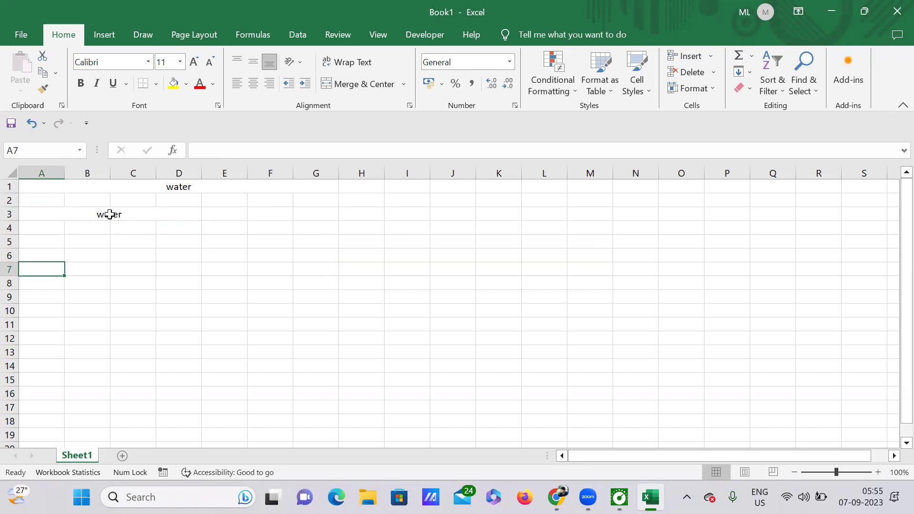
{"action": "left_click", "coordinate": [47, 218]}
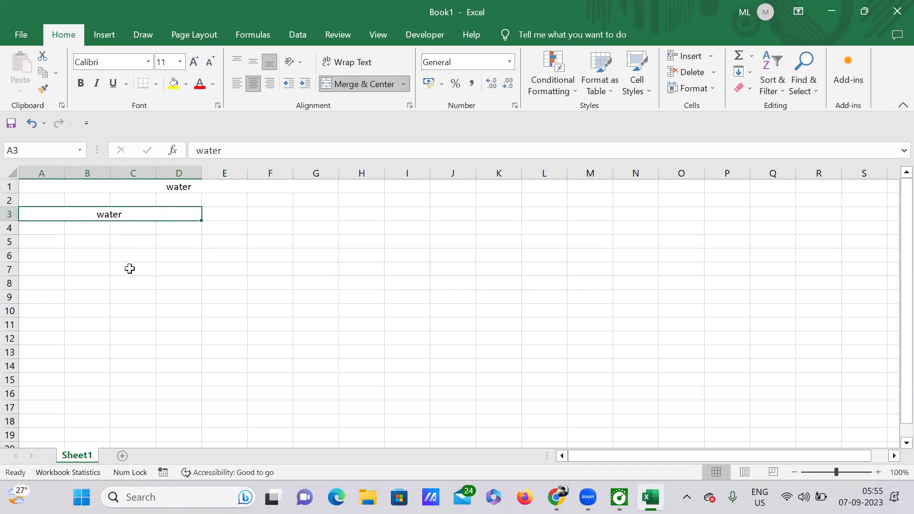
Enter "water", "fire", "sky" and "earth" in cells A8 to D8
{"action": "left_click", "coordinate": [39, 287]}
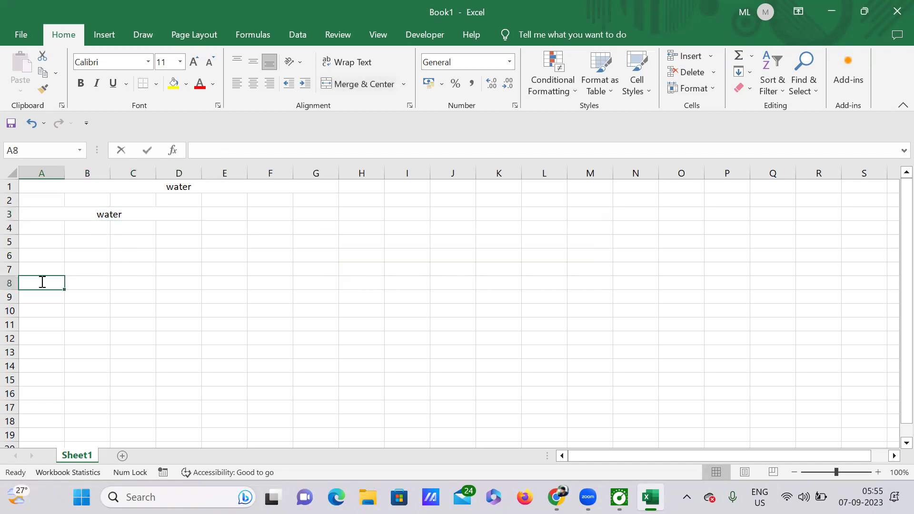
{"action": "type", "text": "water"}
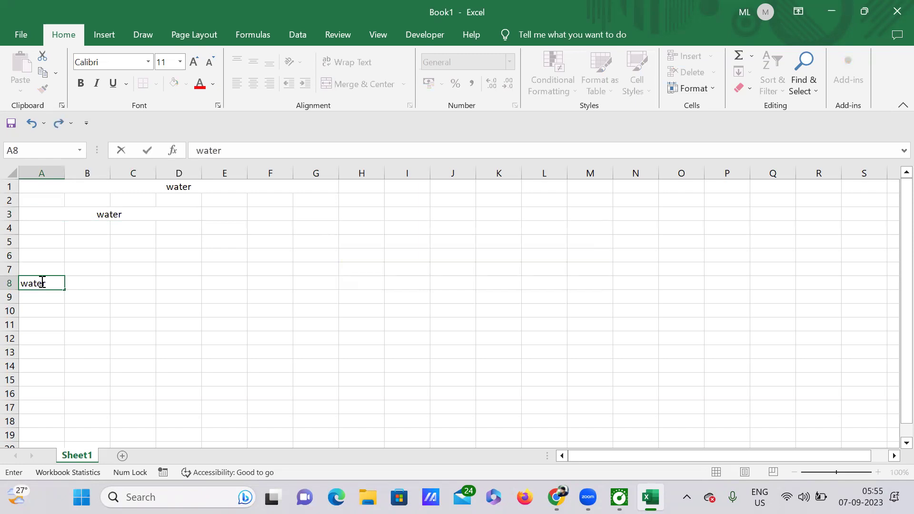
{"action": "key", "text": "Tab"}
{"action": "type", "text": "fire"}
{"action": "key", "text": "Tab"}
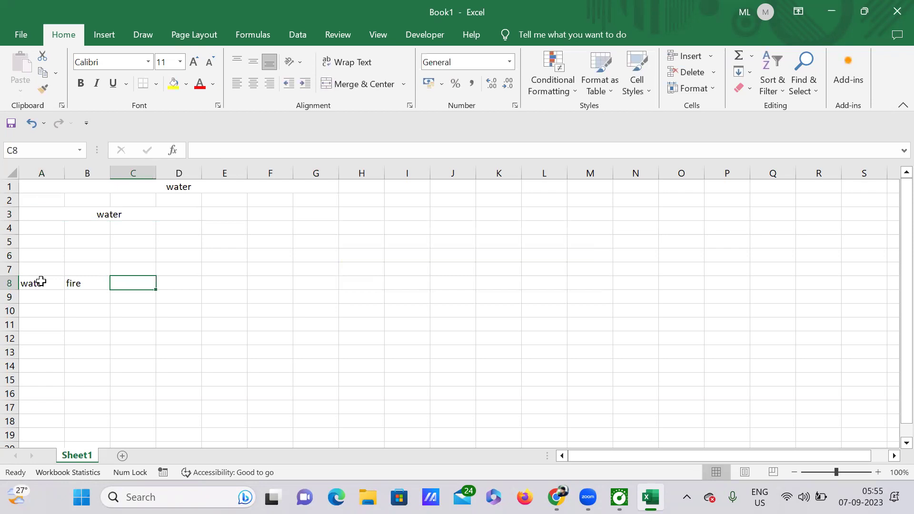
{"action": "type", "text": "sky"}
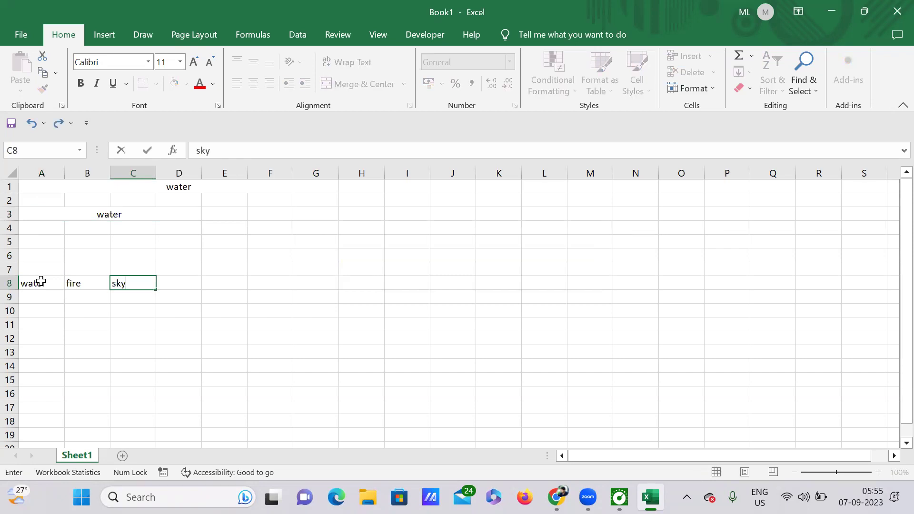
{"action": "key", "text": "Tab"}
{"action": "type", "text": "earth"}
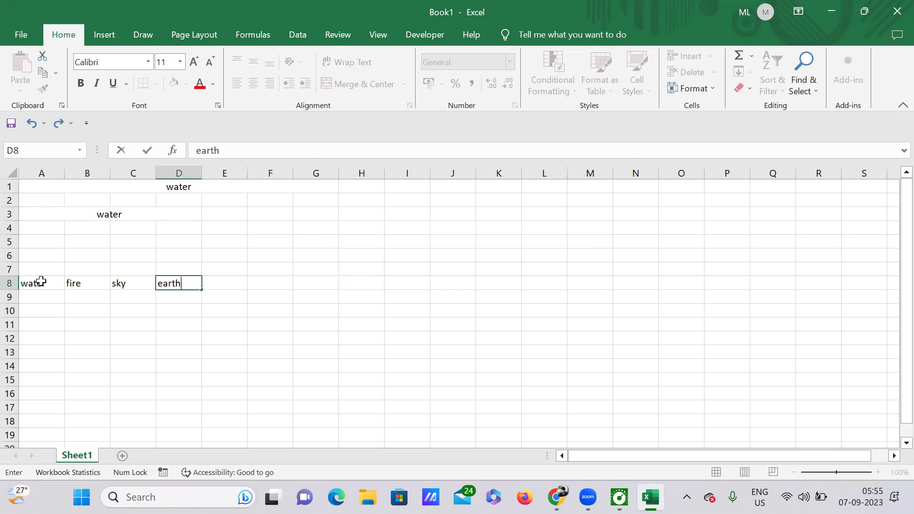
{"action": "key", "text": "Tab"}
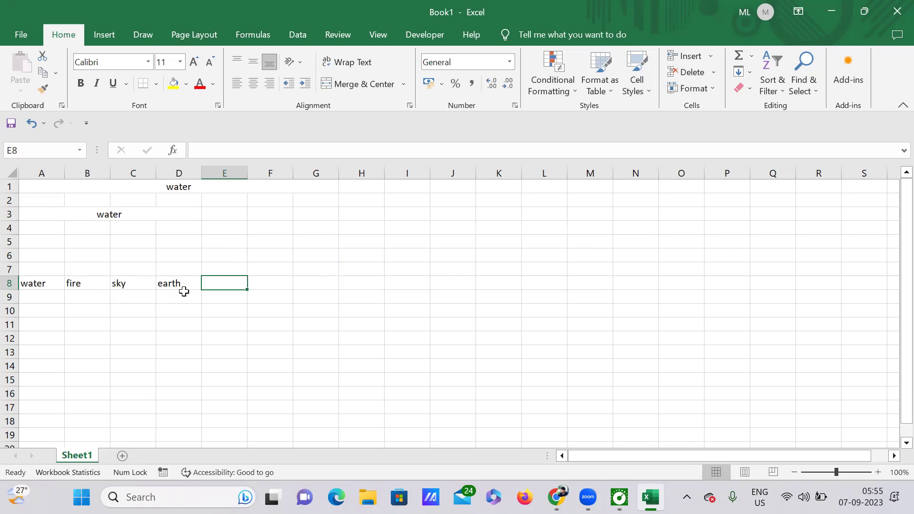
Enter =CONCAT(A8:D8) in cell E8 and fit column E's width to its contents
{"action": "type", "text": "=c"}
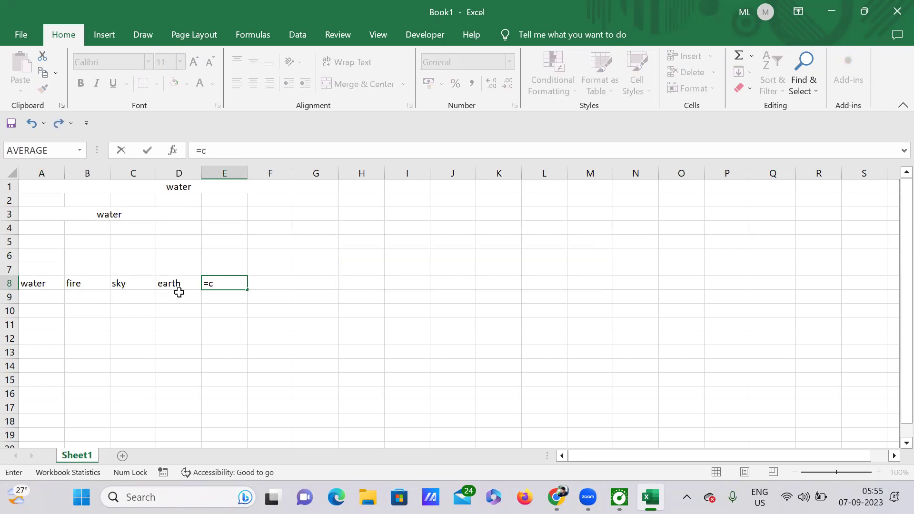
{"action": "type", "text": "o"}
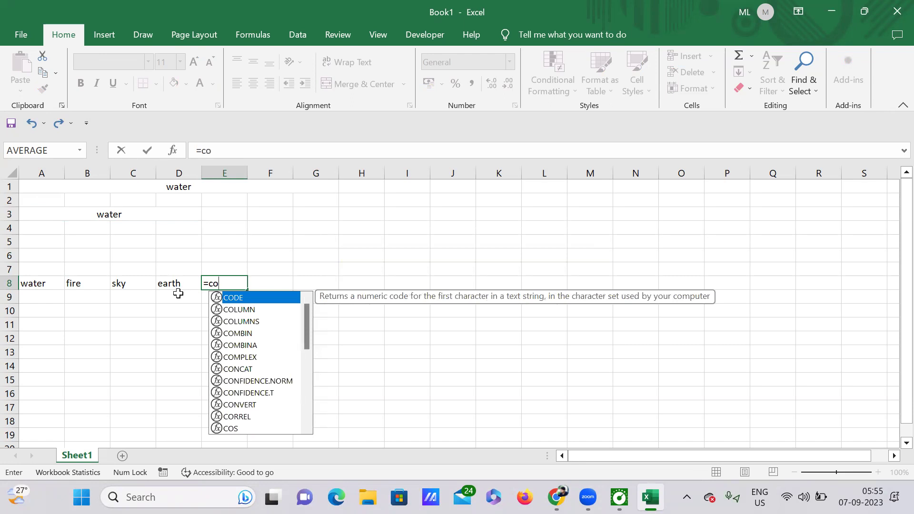
{"action": "left_click", "coordinate": [242, 370]}
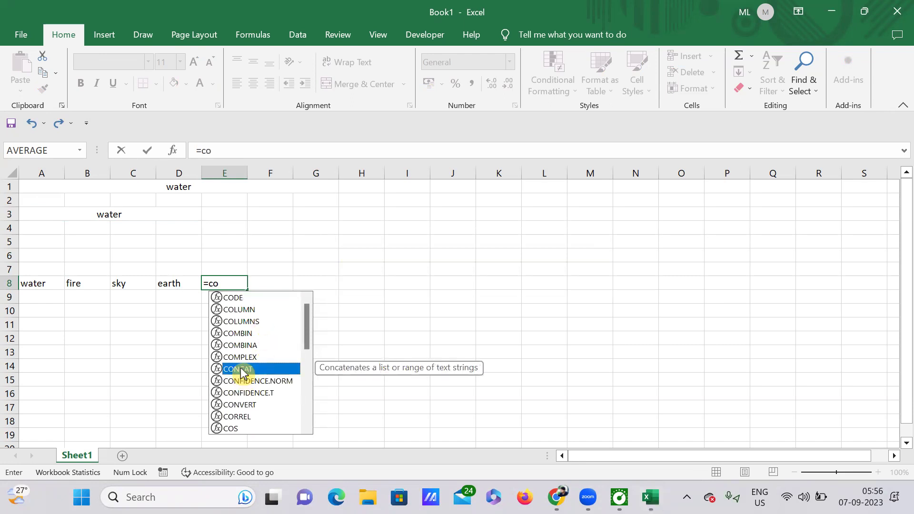
{"action": "double_click", "coordinate": [241, 371]}
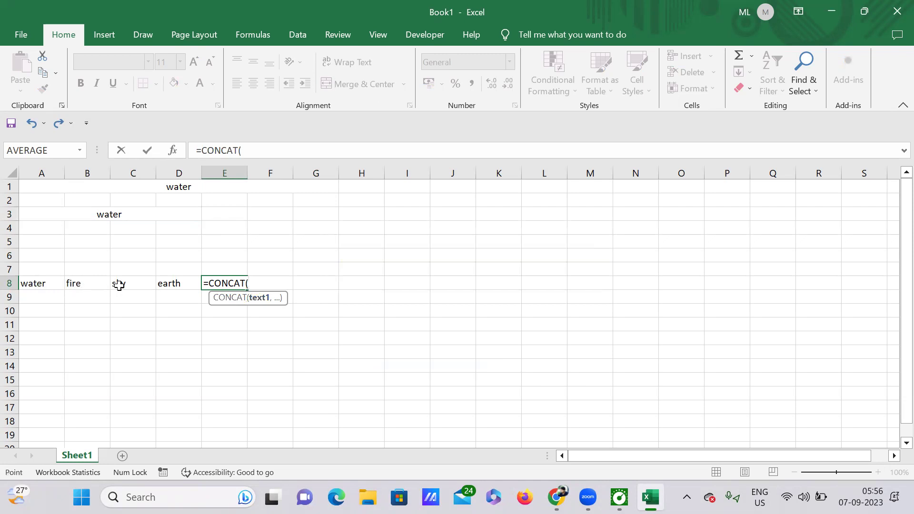
{"action": "left_click_drag", "start_coordinate": [156, 285], "coordinate": [180, 286]}
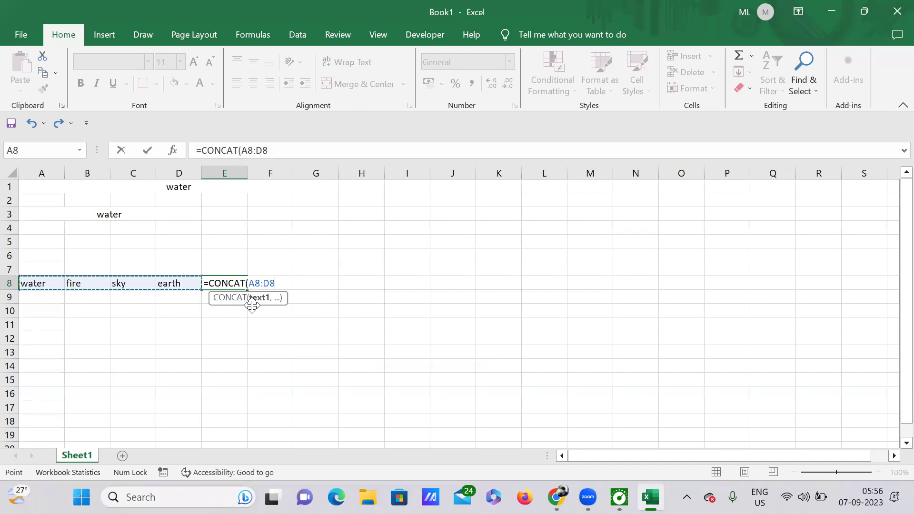
{"action": "type", "text": ")"}
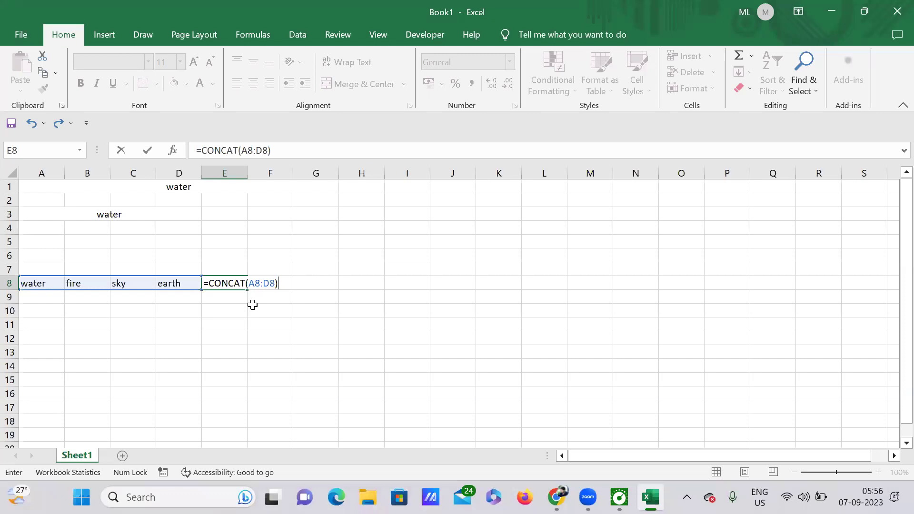
{"action": "key", "text": "Return"}
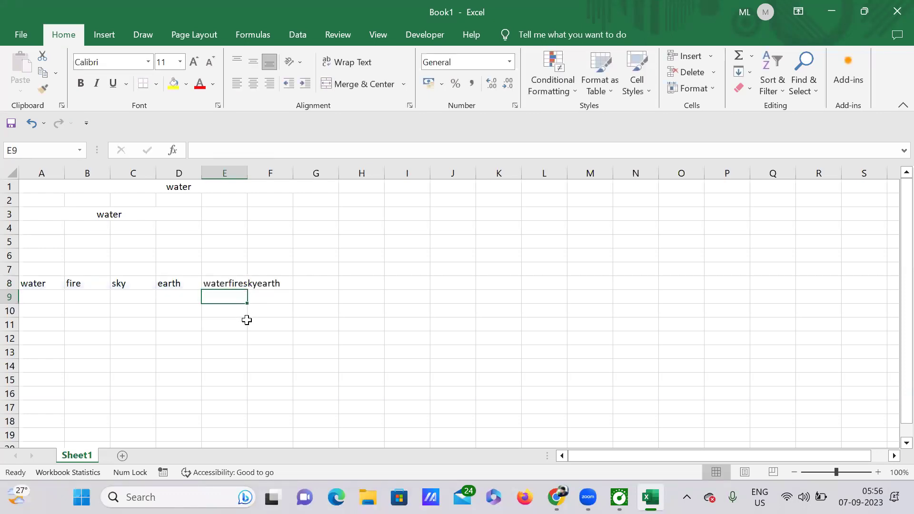
{"action": "left_click_drag", "start_coordinate": [247, 172], "coordinate": [246, 172]}
{"action": "double_click", "coordinate": [246, 173]}
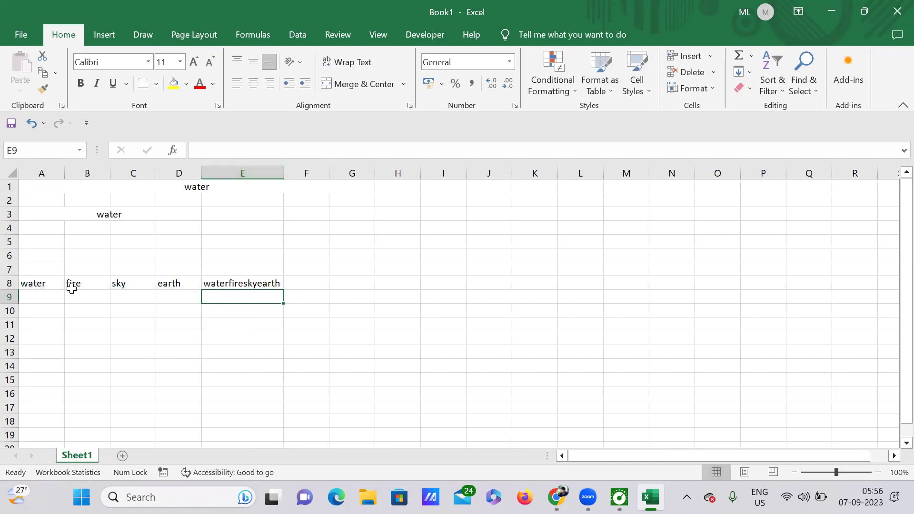
Try adding a space as the first argument in E8, making the formula =CONCAT(" ",A8:D8)
{"action": "left_click", "coordinate": [241, 283]}
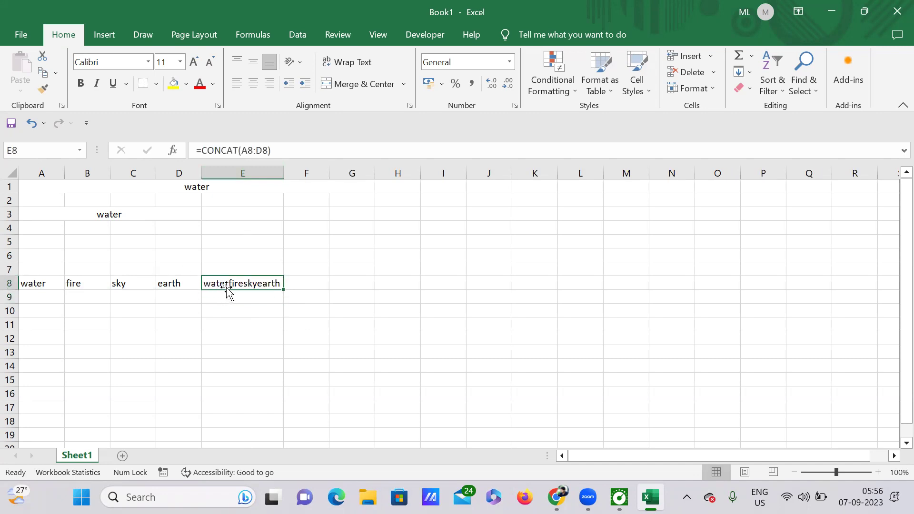
{"action": "left_click", "coordinate": [245, 152]}
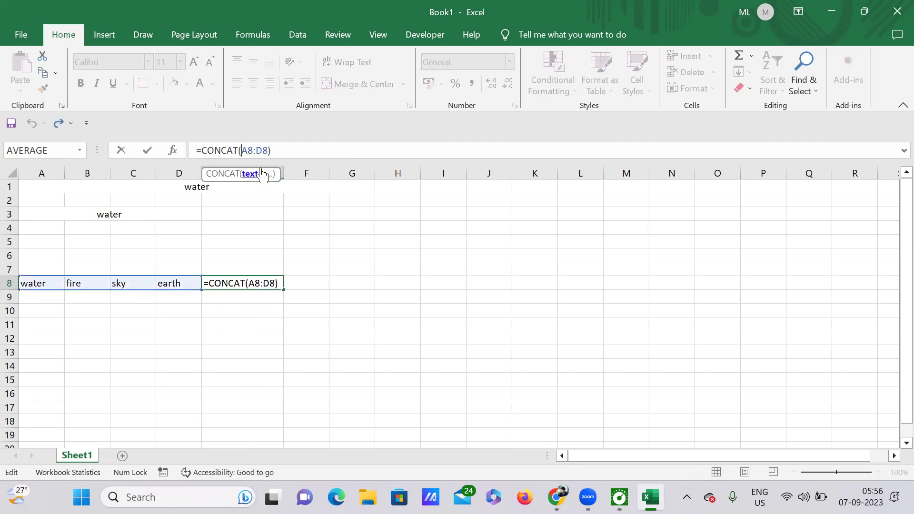
{"action": "type", "text": "\""}
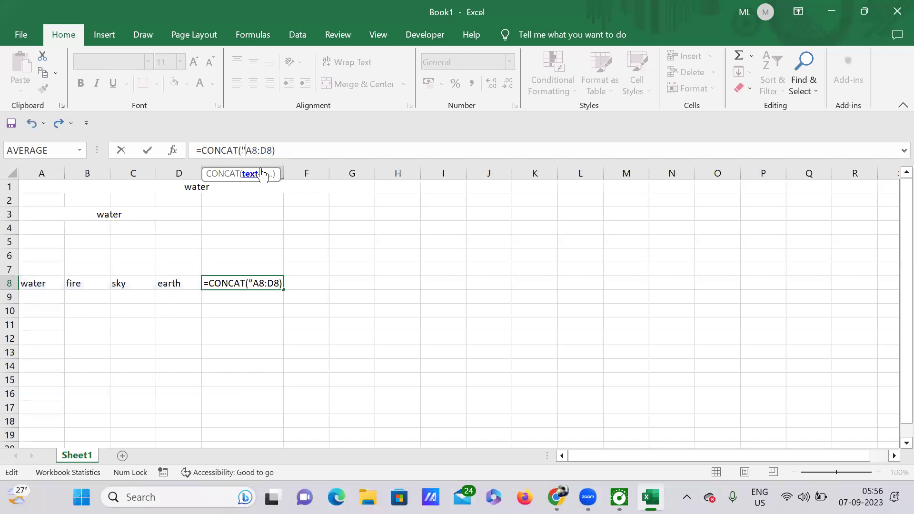
{"action": "type", "text": "\","}
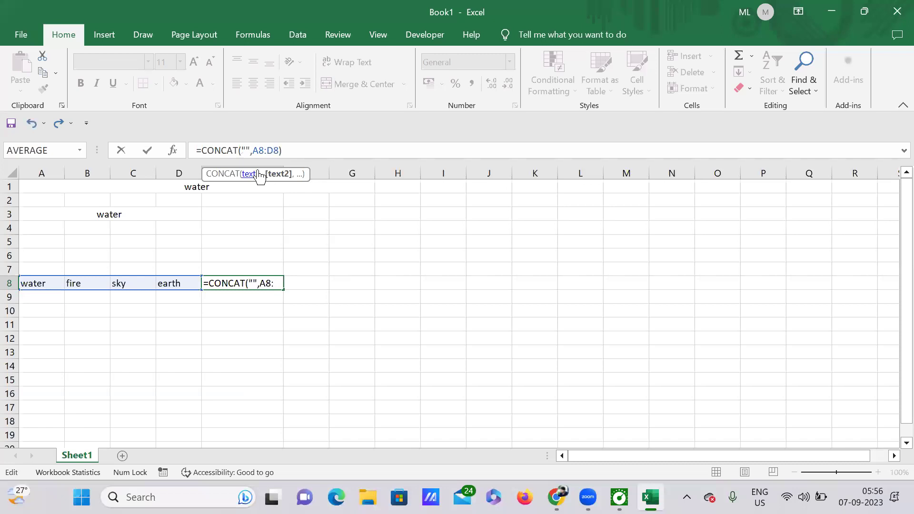
{"action": "left_click", "coordinate": [247, 152]}
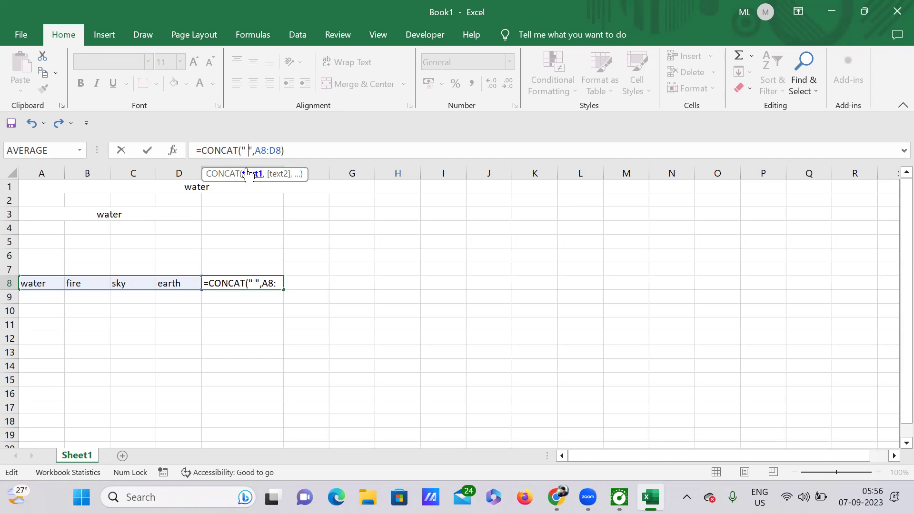
{"action": "key", "text": "Return"}
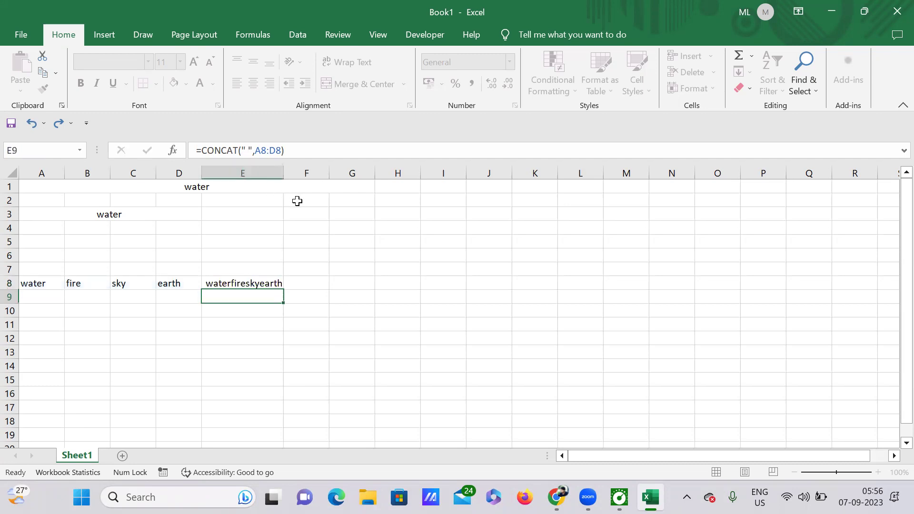
Change the formula in E8 to =CONCAT(A8," ",D8), removing the leading space argument and placing a space between the two cell references
{"action": "left_click", "coordinate": [228, 281]}
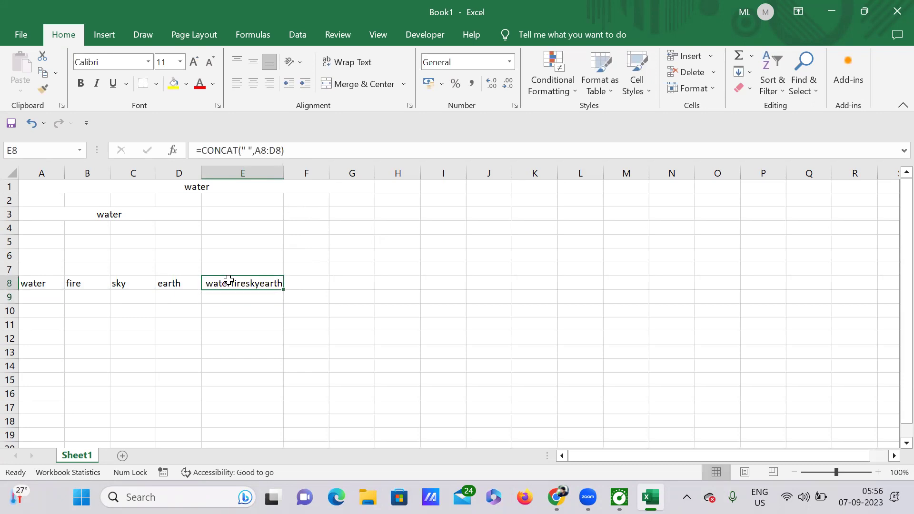
{"action": "left_click", "coordinate": [270, 152]}
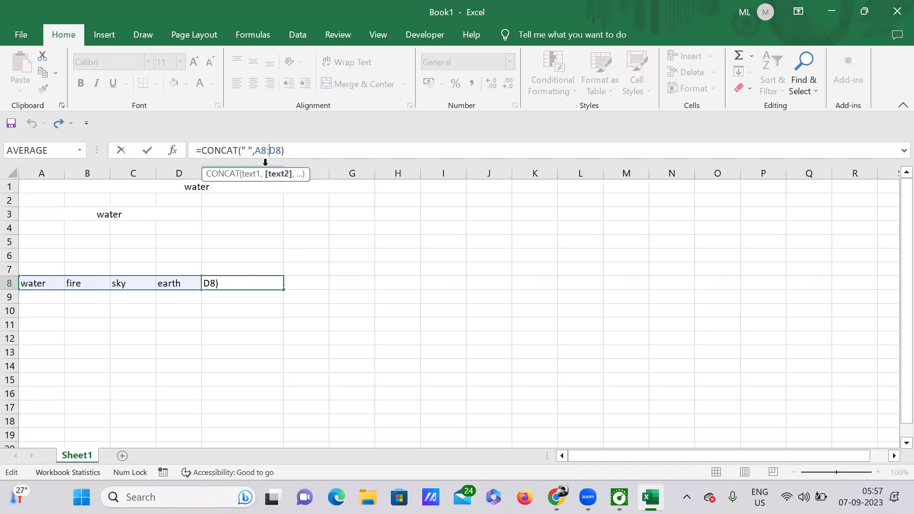
{"action": "key", "text": "BackSpace"}
{"action": "type", "text": ","}
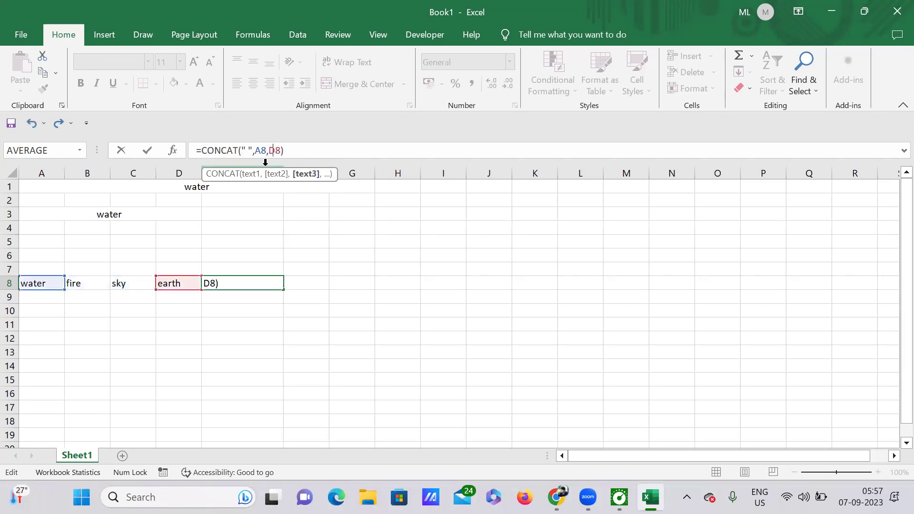
{"action": "type", "text": "\" \""}
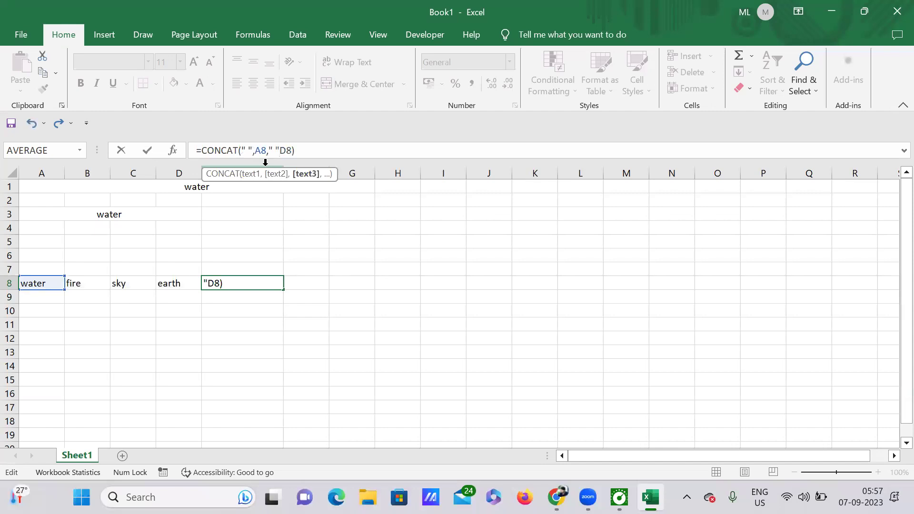
{"action": "type", "text": ","}
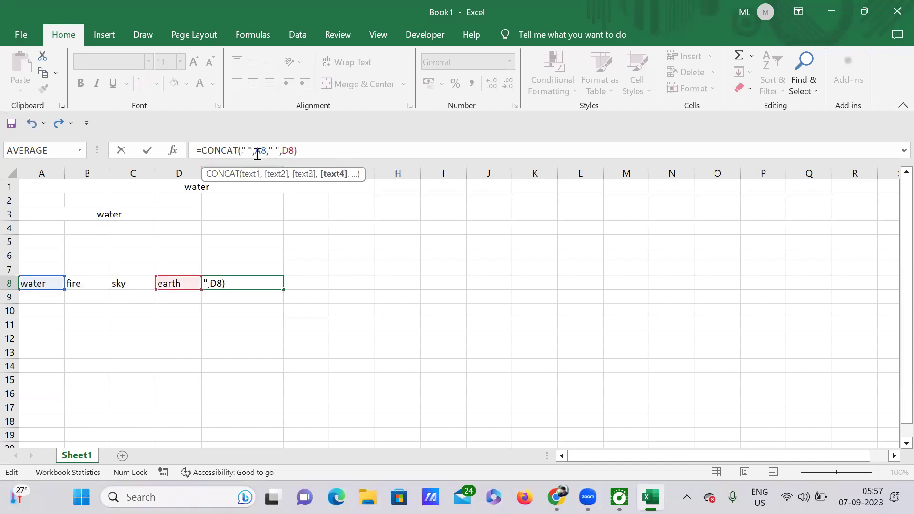
{"action": "left_click", "coordinate": [257, 155]}
{"action": "key", "text": "BackSpace"}
{"action": "key", "text": "BackSpace"}
{"action": "key", "text": "BackSpace"}
{"action": "key", "text": "BackSpace"}
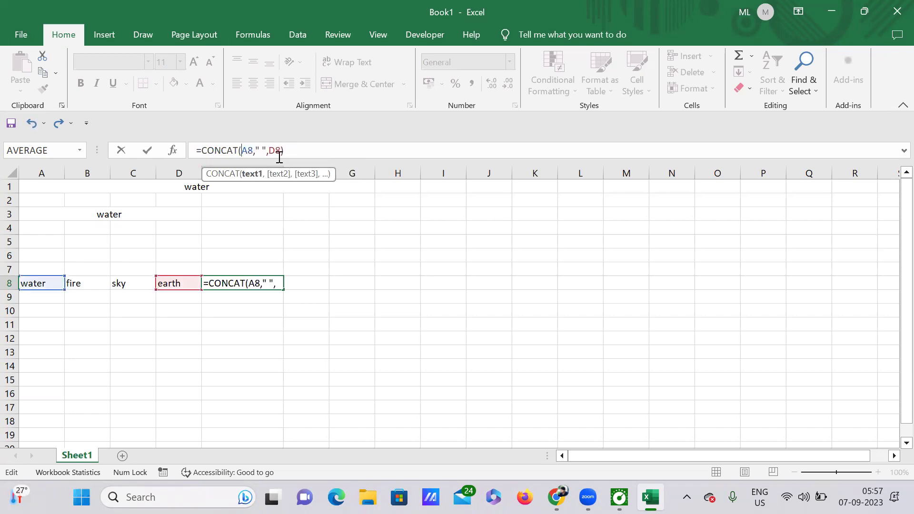
{"action": "key", "text": "Return"}
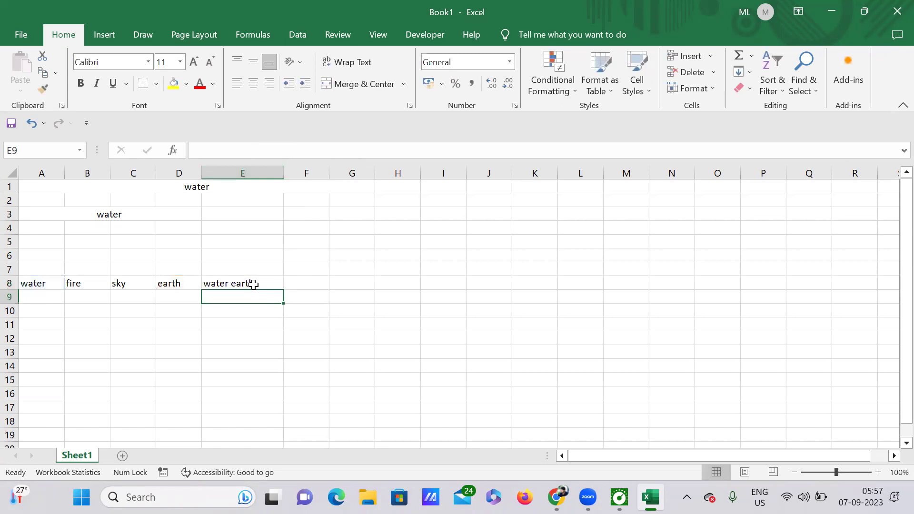
Insert B8 and a copied " " separator before D8 in the CONCAT formula of cell E8
{"action": "left_click", "coordinate": [253, 284]}
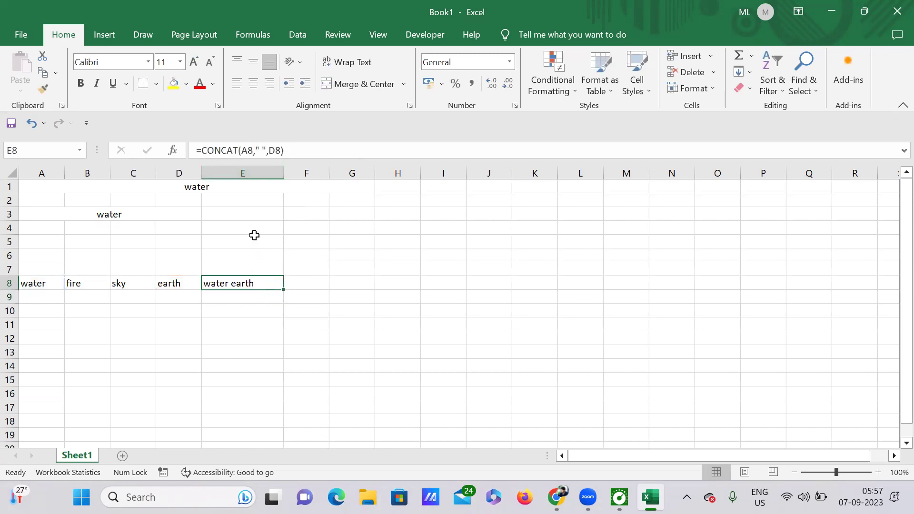
{"action": "left_click", "coordinate": [258, 150]}
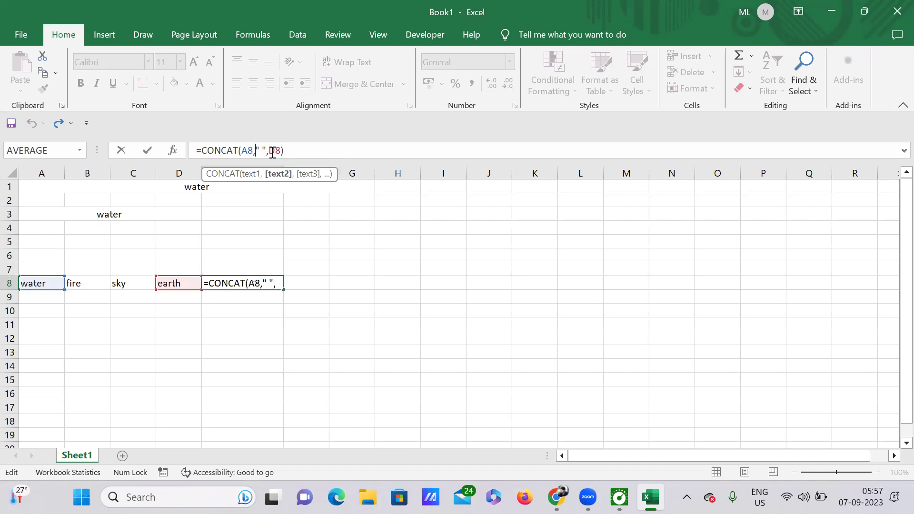
{"action": "left_click", "coordinate": [272, 150]}
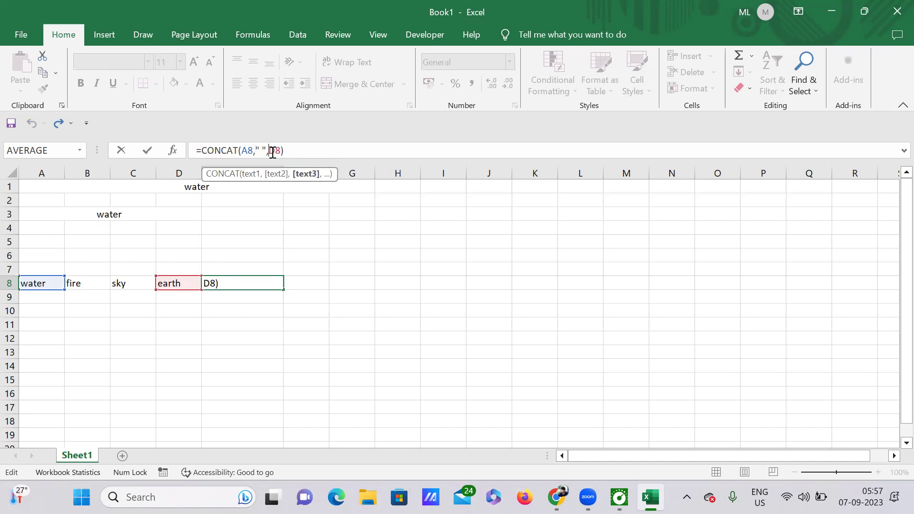
{"action": "left_click", "coordinate": [80, 288]}
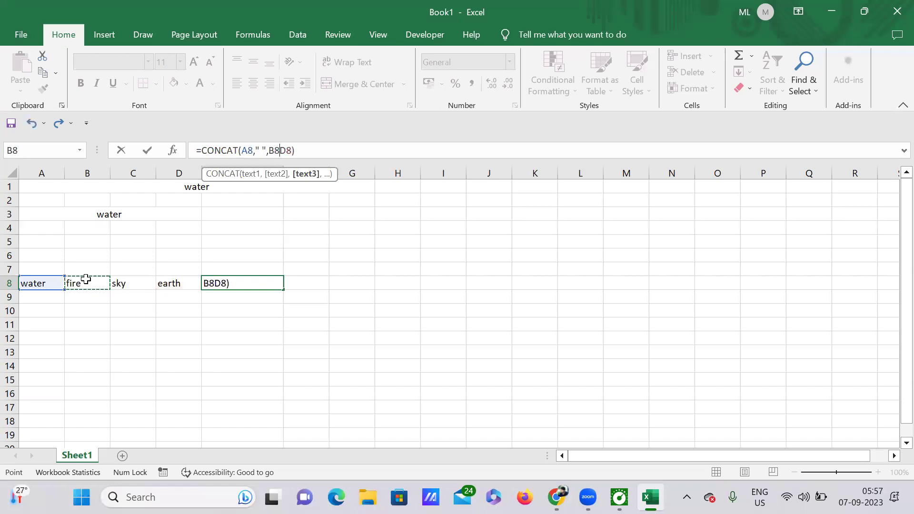
{"action": "type", "text": ","}
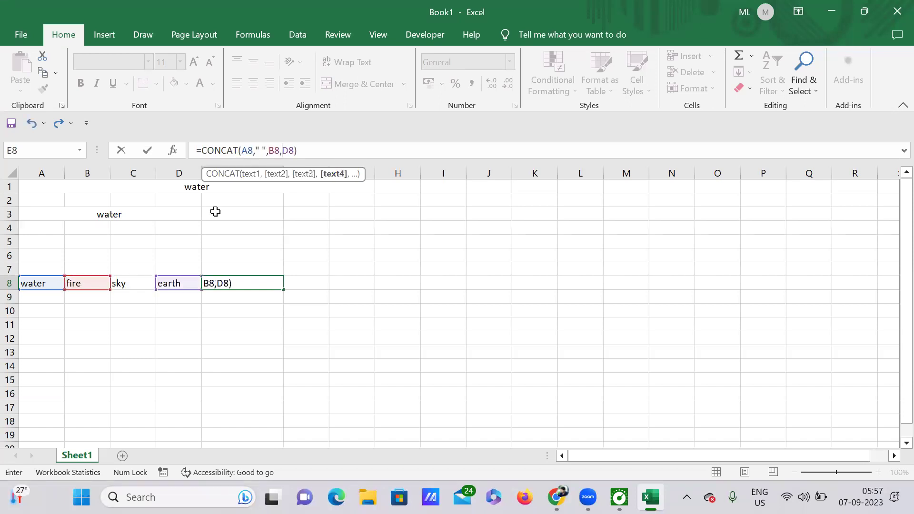
{"action": "left_click_drag", "start_coordinate": [256, 151], "coordinate": [266, 154]}
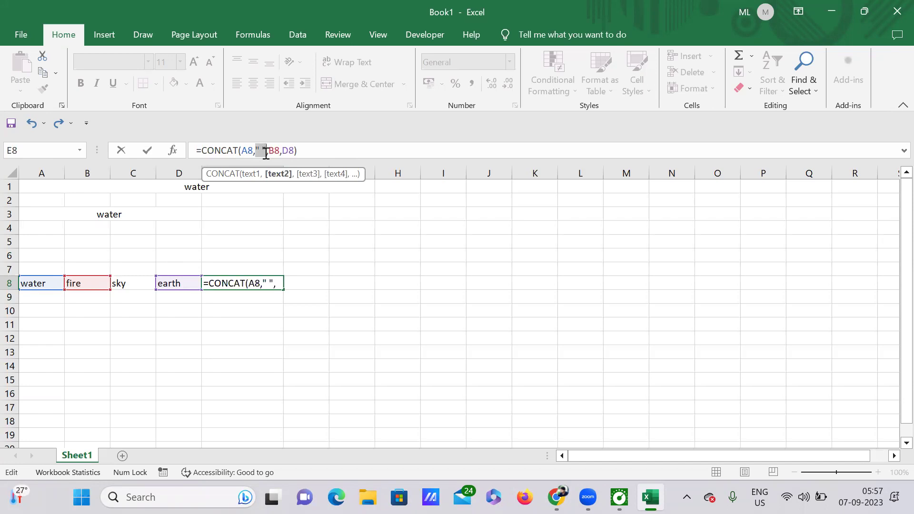
{"action": "key", "text": "ctrl+c"}
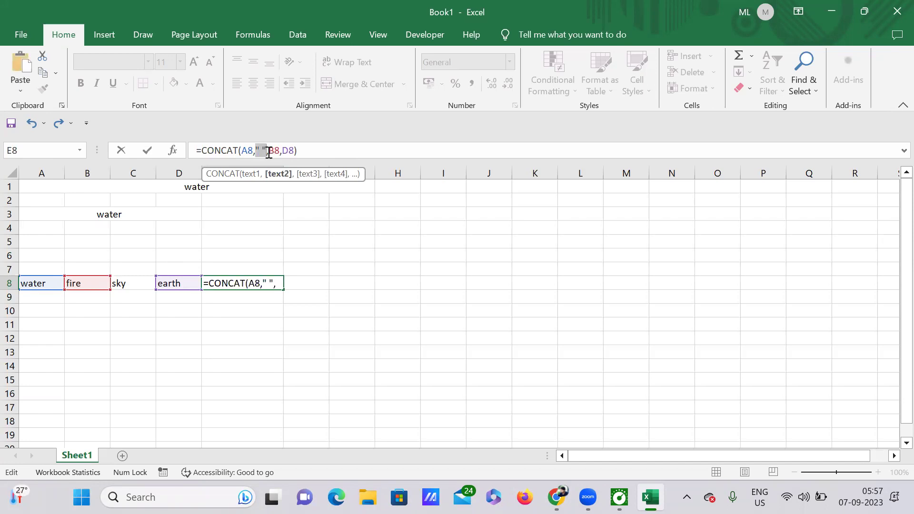
{"action": "left_click", "coordinate": [284, 151]}
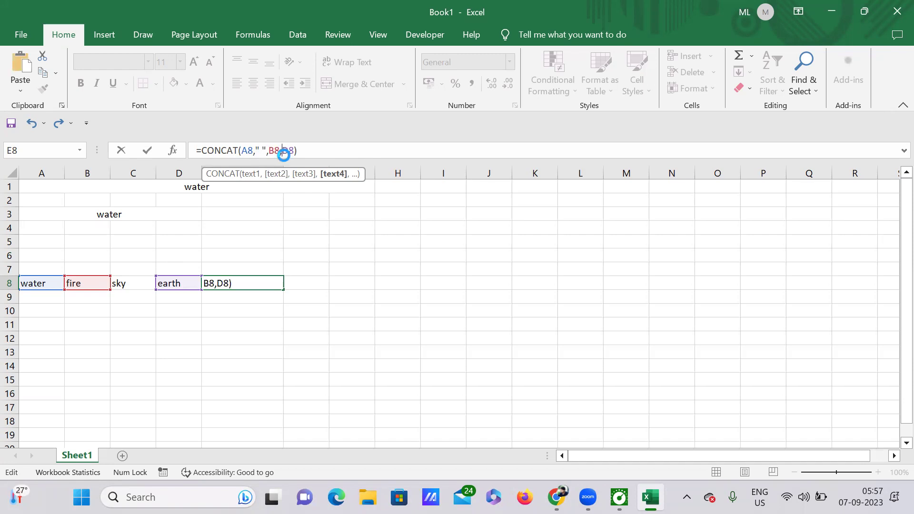
{"action": "key", "text": "ctrl+v"}
{"action": "type", "text": ","}
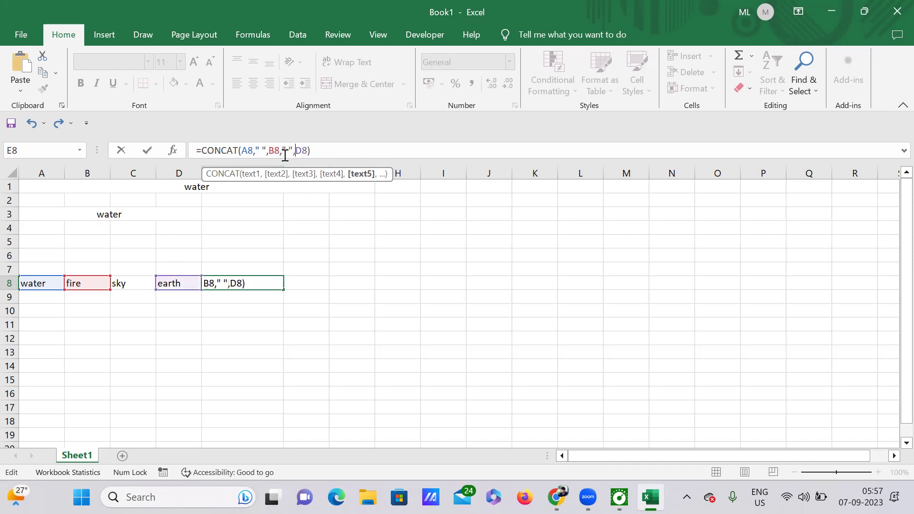
Insert C8 and a " " separator before D8, completing E8's formula as =CONCAT(A8," ",B8," ",C8," ",D8)
{"action": "left_click", "coordinate": [123, 285]}
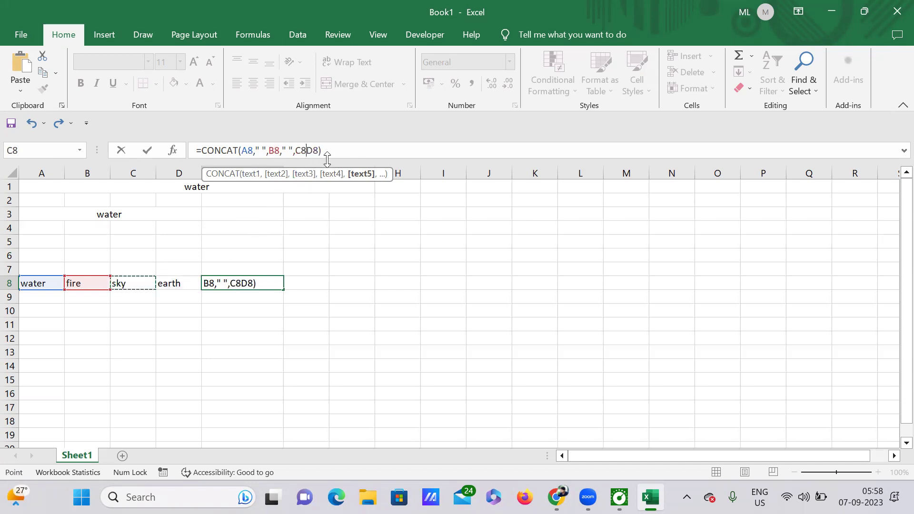
{"action": "type", "text": ","}
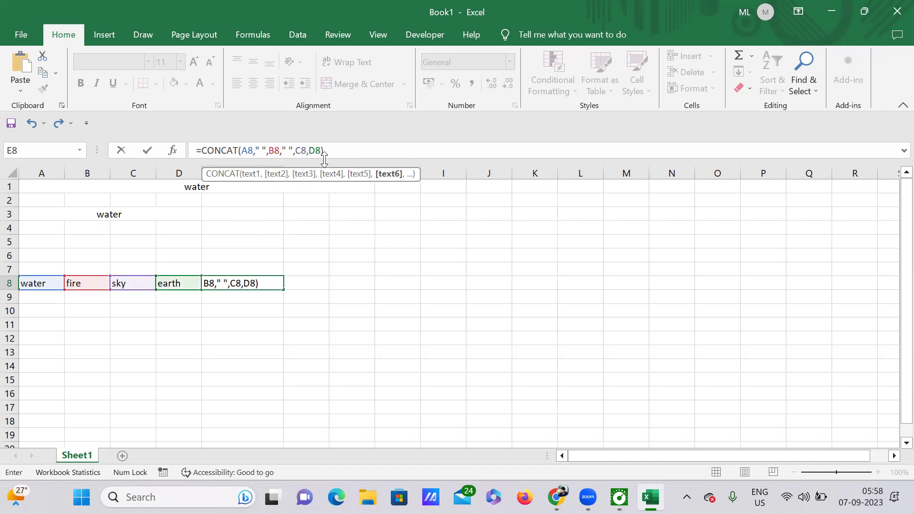
{"action": "type", "text": "\" \""}
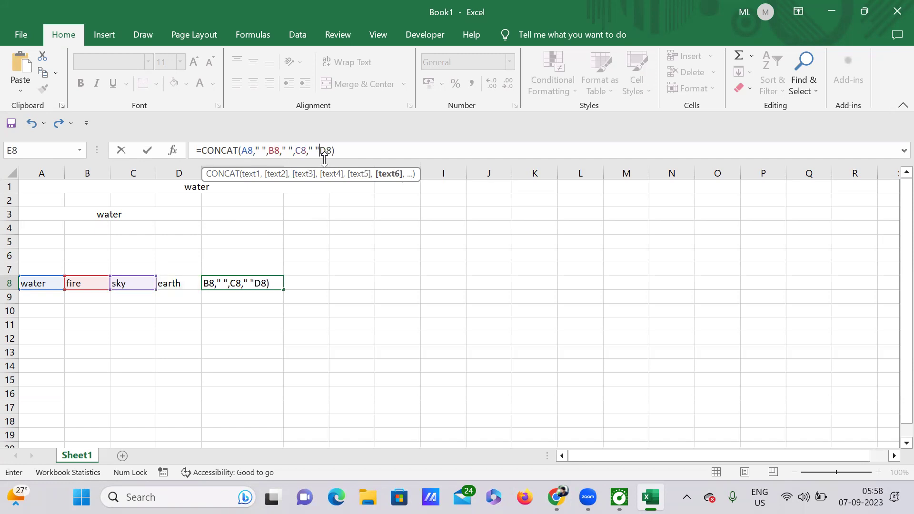
{"action": "type", "text": ","}
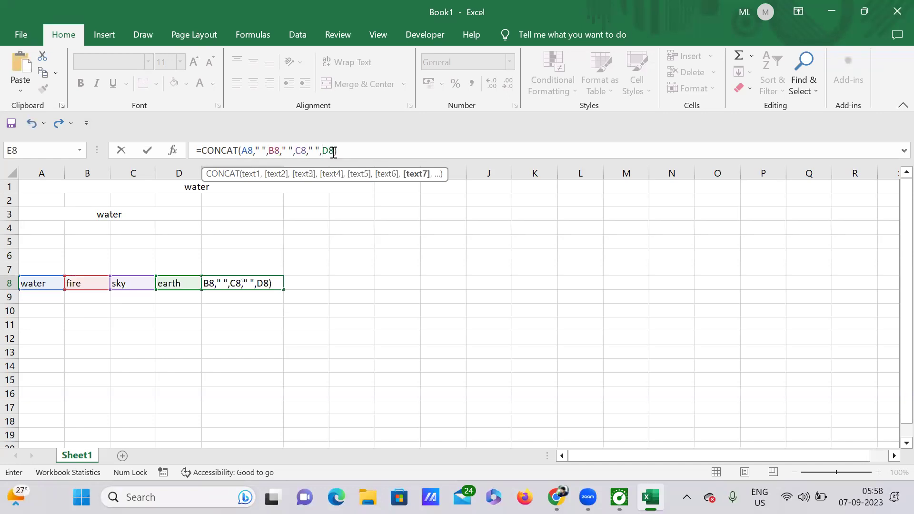
{"action": "key", "text": "Return"}
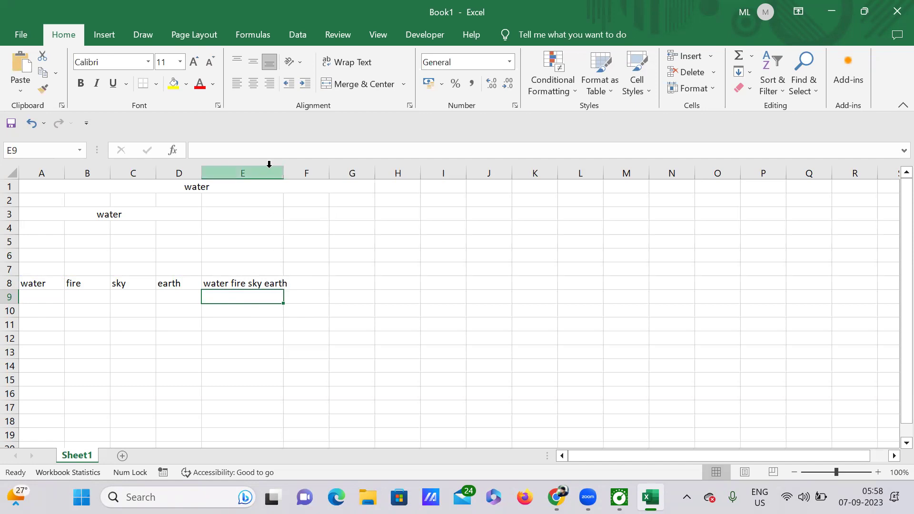
Autofit the width of column E to the combined text
{"action": "double_click", "coordinate": [283, 167]}
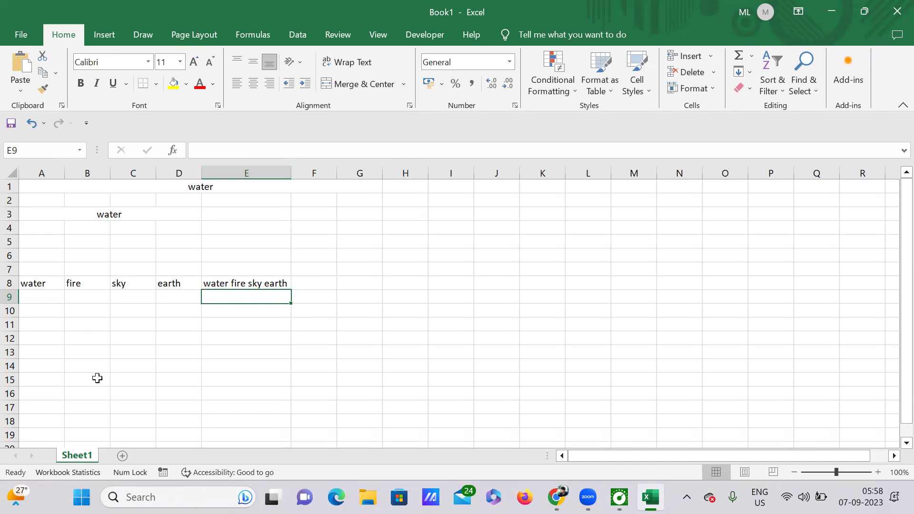
Begin a TEXTJOIN formula in E12 with a space delimiter and TRUE to ignore empty cells: =TEXTJOIN(" ",TRUE,
{"action": "key", "text": "Down"}
{"action": "key", "text": "Down"}
{"action": "key", "text": "Down"}
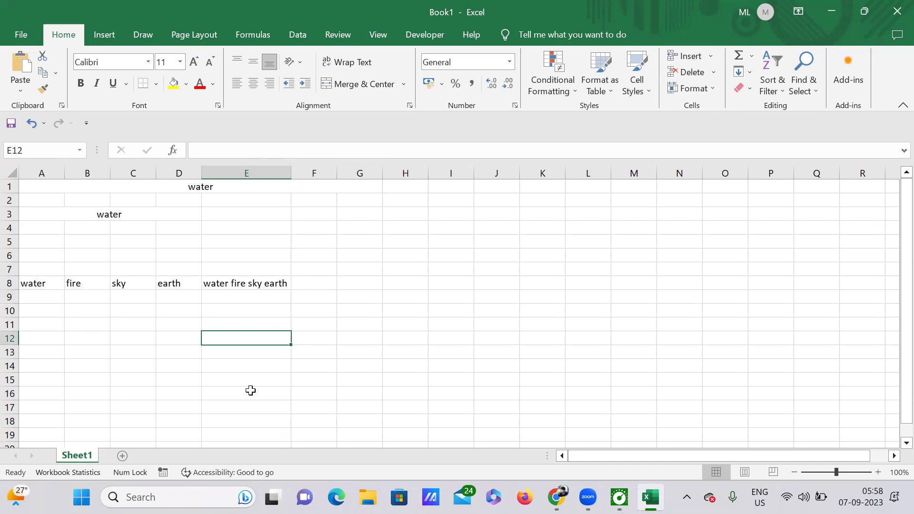
{"action": "type", "text": "=te"}
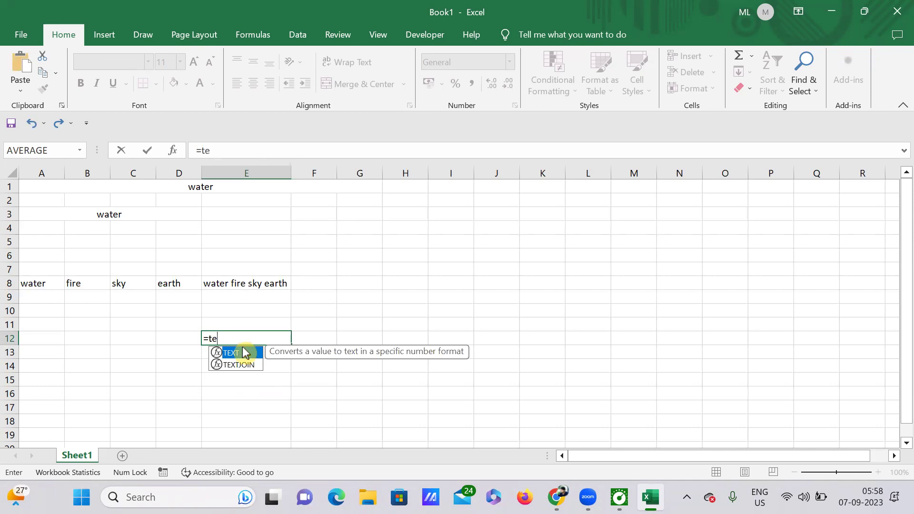
{"action": "left_click", "coordinate": [237, 366]}
{"action": "double_click", "coordinate": [236, 365]}
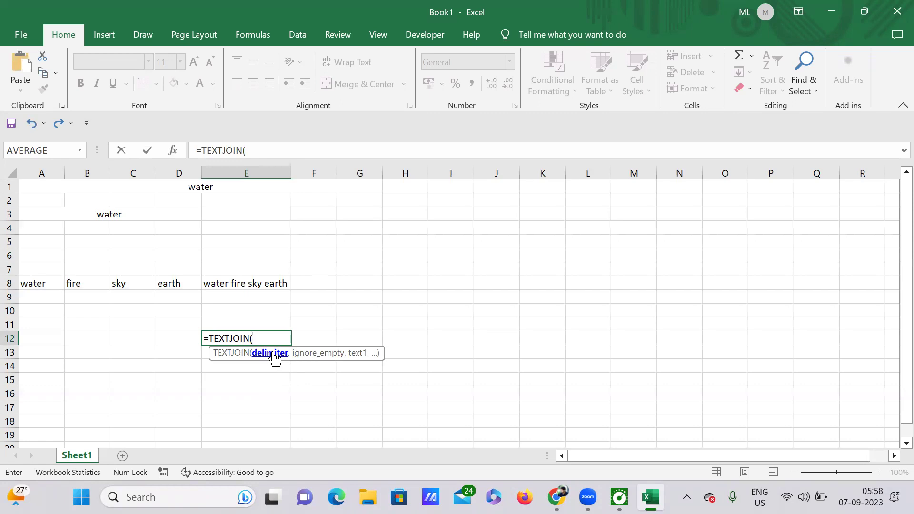
{"action": "type", "text": "\" \","}
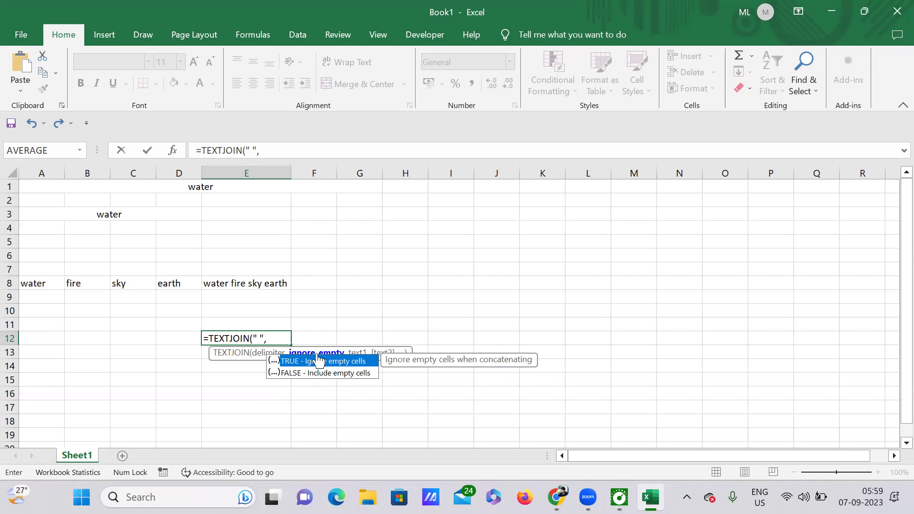
{"action": "left_click", "coordinate": [317, 361]}
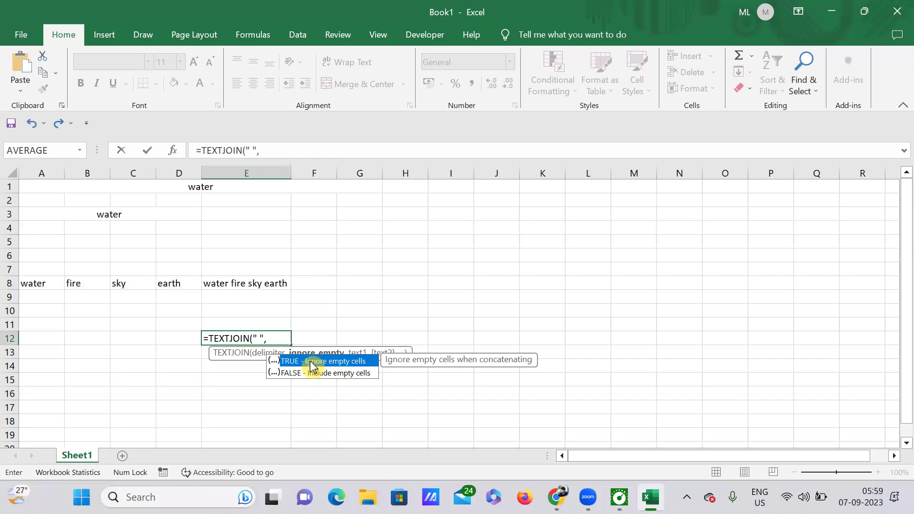
{"action": "double_click", "coordinate": [312, 363]}
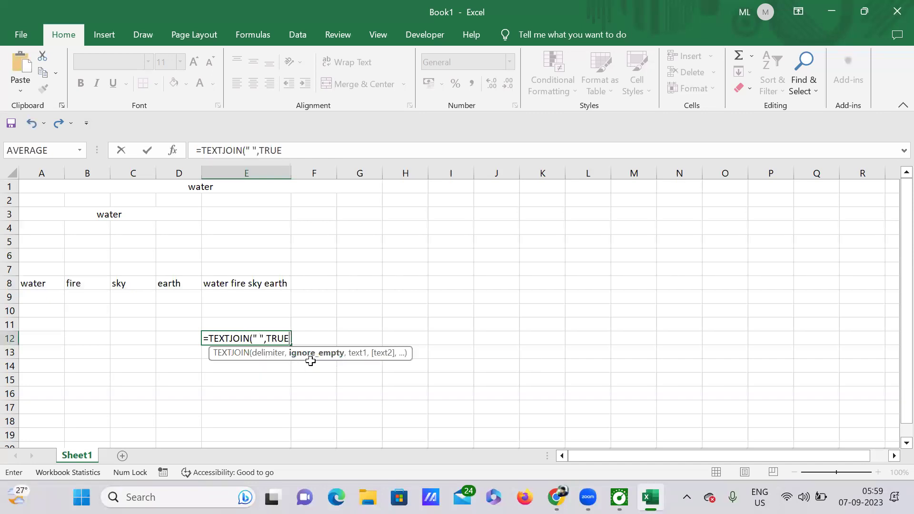
{"action": "type", "text": ","}
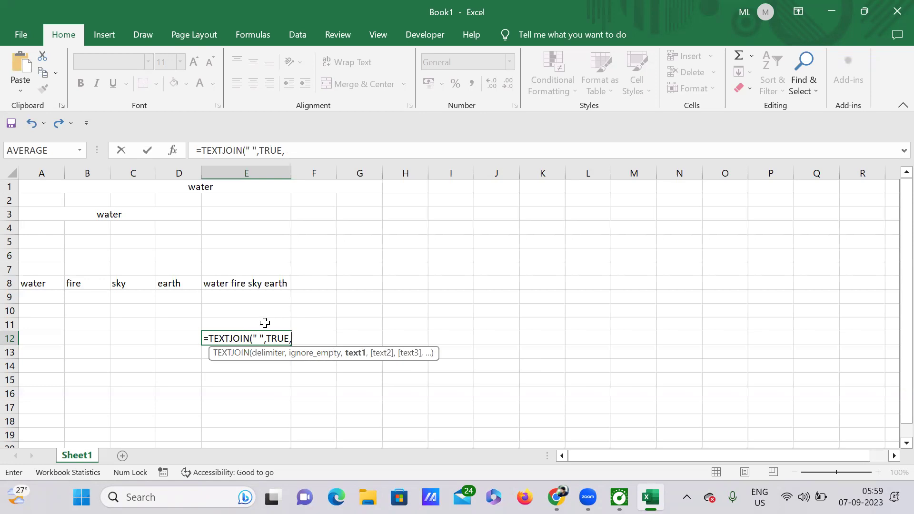
Remove the equals sign from the unfinished TEXTJOIN formula in E12 and store it as plain text
{"action": "key", "text": "F2"}
{"action": "key", "text": "Home"}
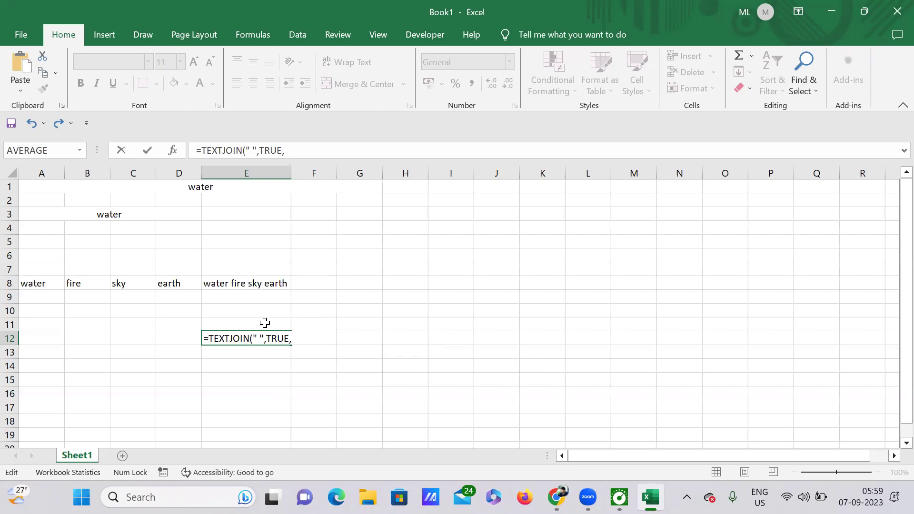
{"action": "key", "text": "BackSpace"}
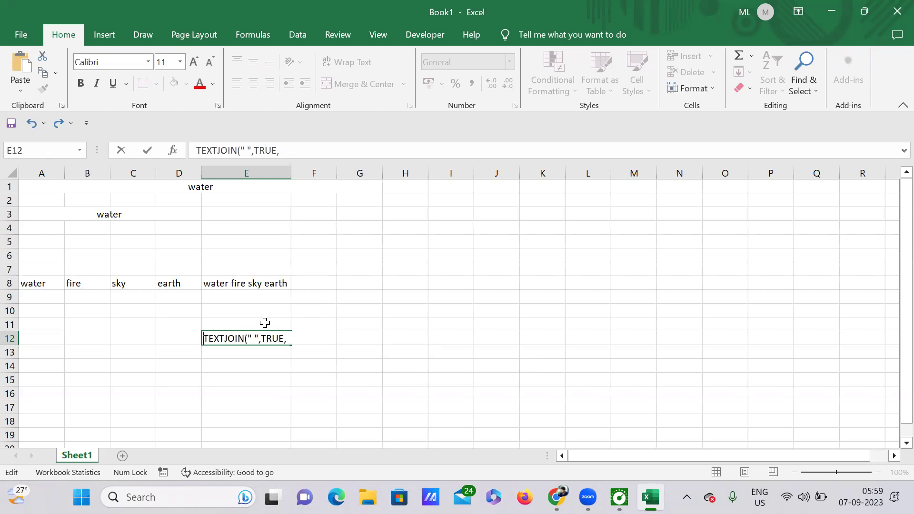
{"action": "left_click", "coordinate": [39, 313]}
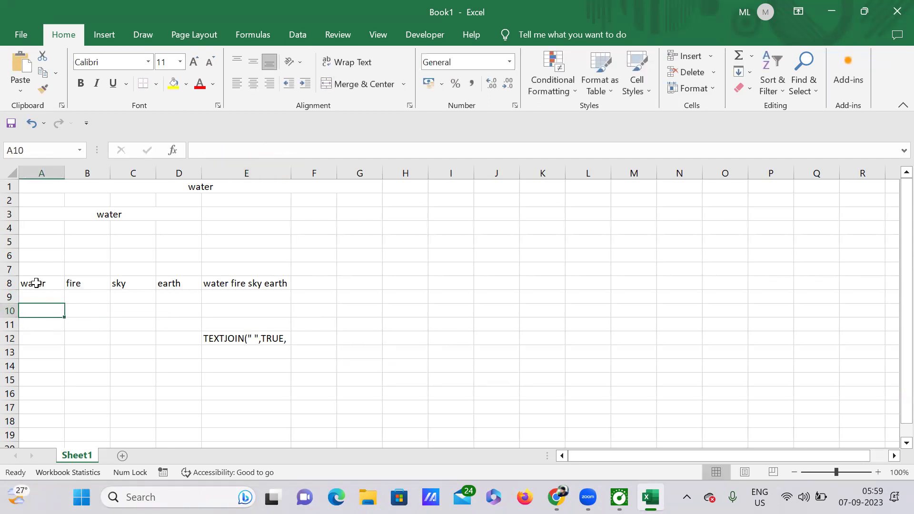
Copy the words water and fire from A8:B8 into A11:B11
{"action": "left_click_drag", "start_coordinate": [36, 283], "coordinate": [79, 283]}
{"action": "key", "text": "ctrl+c"}
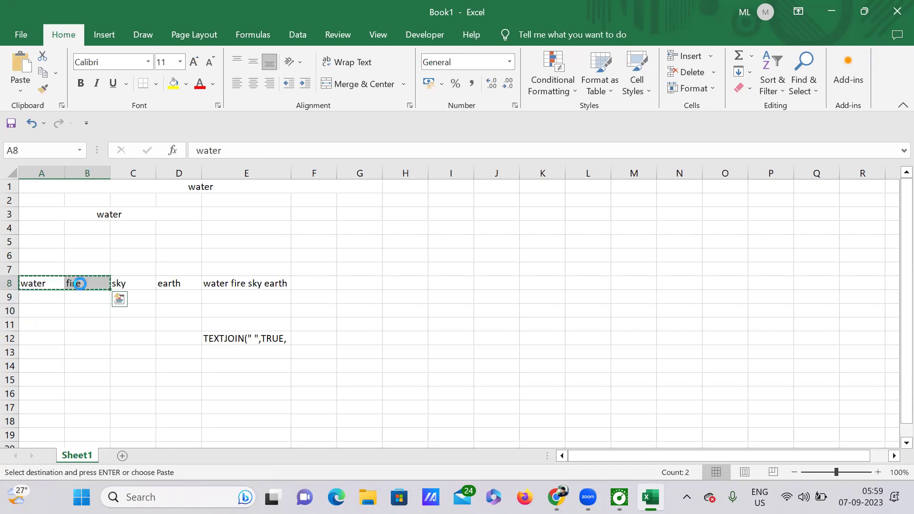
{"action": "left_click", "coordinate": [26, 324]}
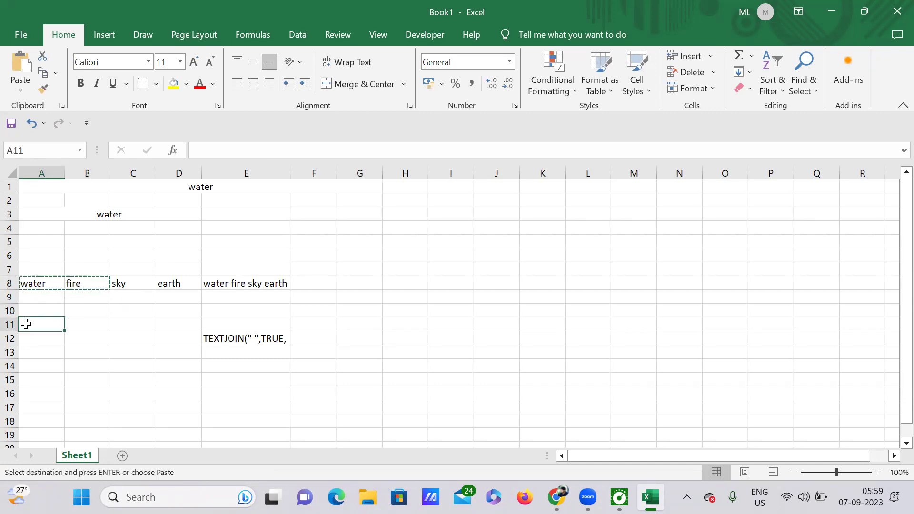
{"action": "key", "text": "ctrl+v"}
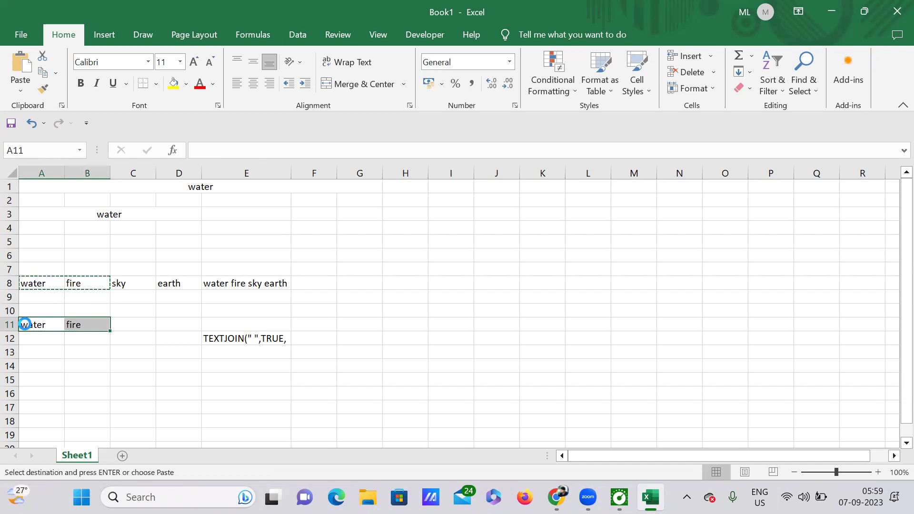
Copy the words sky and earth from C8:D8 into D11:E11, leaving C11 blank
{"action": "left_click", "coordinate": [167, 324]}
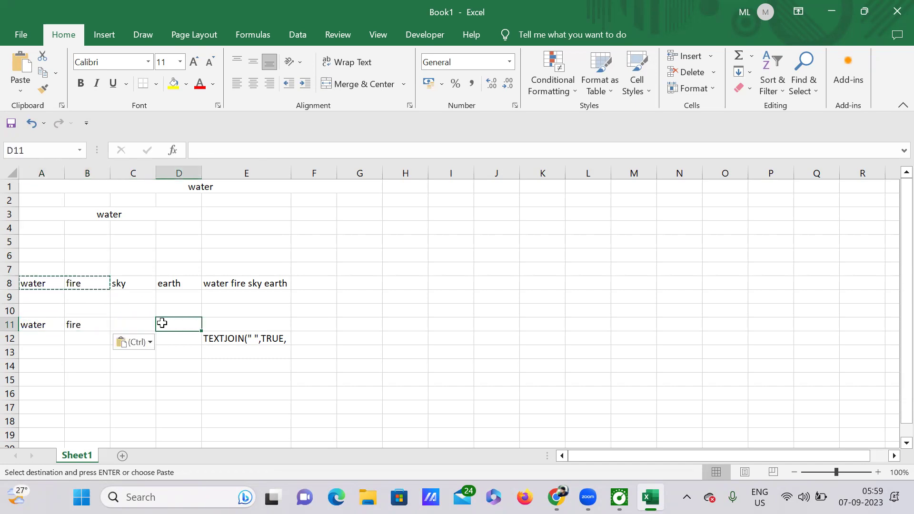
{"action": "left_click_drag", "start_coordinate": [122, 284], "coordinate": [178, 285]}
{"action": "key", "text": "ctrl+c"}
{"action": "left_click", "coordinate": [175, 322]}
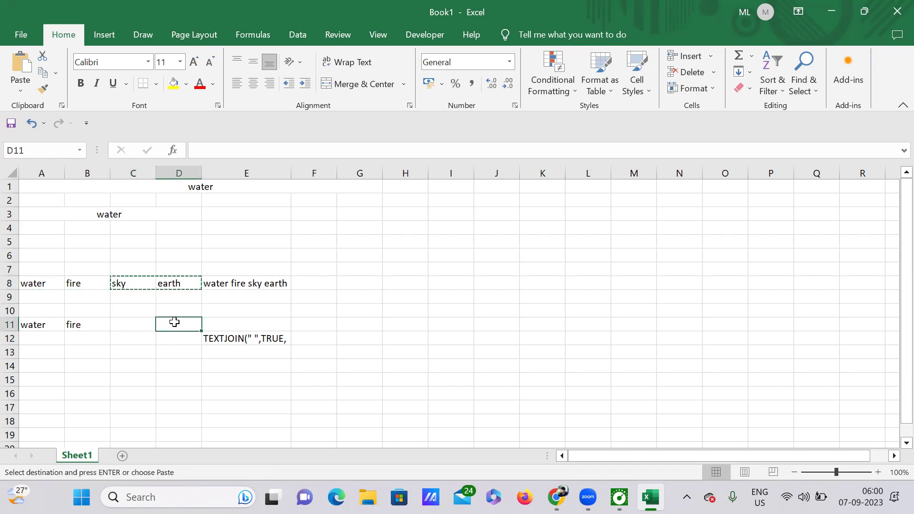
{"action": "key", "text": "ctrl+v"}
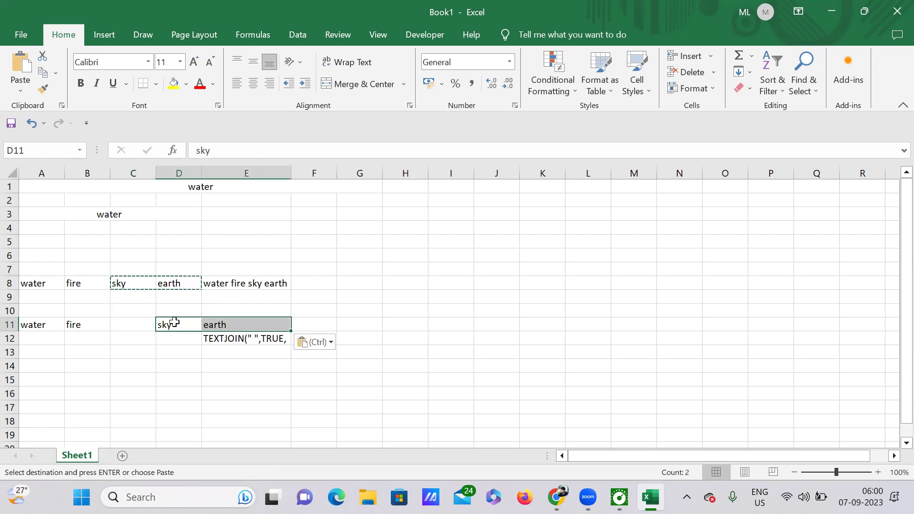
Review the four words in row 11 and the blank cell C11 between them
{"action": "key", "text": "Down"}
{"action": "key", "text": "Down"}
{"action": "key", "text": "Down"}
{"action": "key", "text": "Left"}
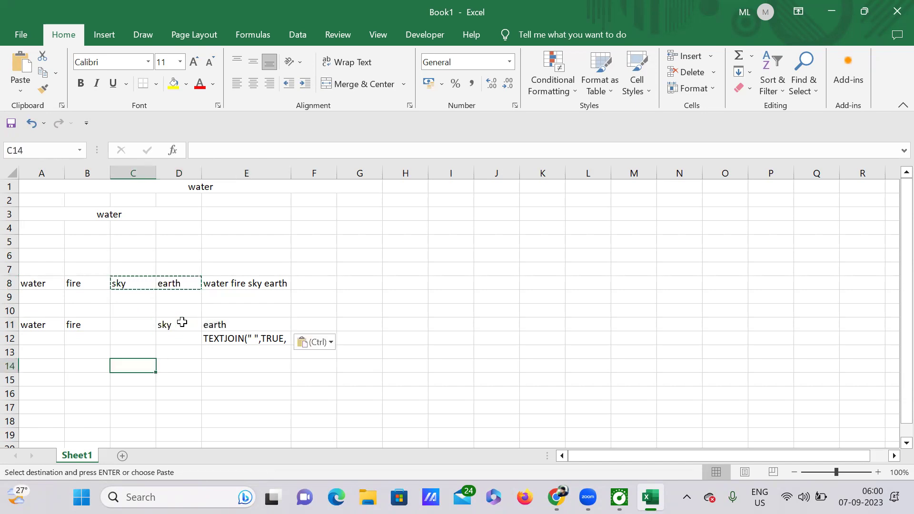
{"action": "left_click", "coordinate": [32, 324]}
{"action": "left_click", "coordinate": [71, 325]}
{"action": "left_click", "coordinate": [167, 324]}
{"action": "left_click", "coordinate": [213, 323]}
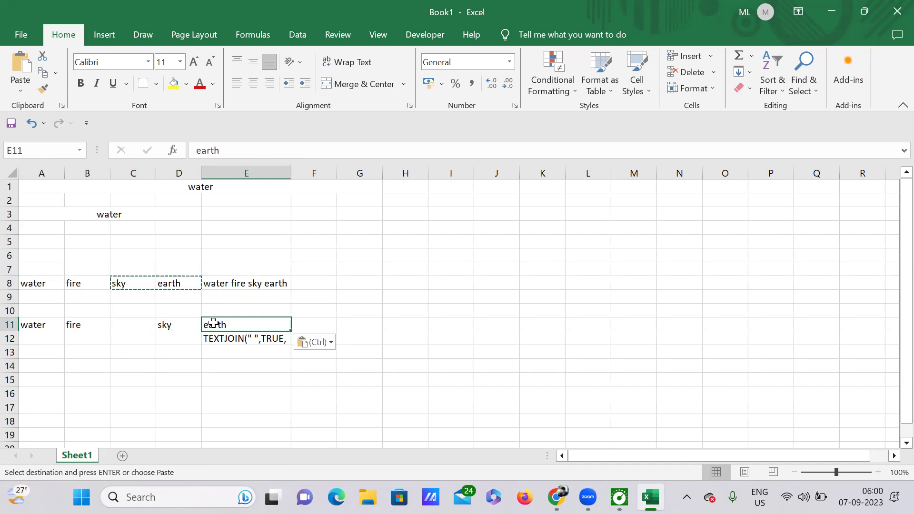
{"action": "key", "text": "Left"}
{"action": "key", "text": "Left"}
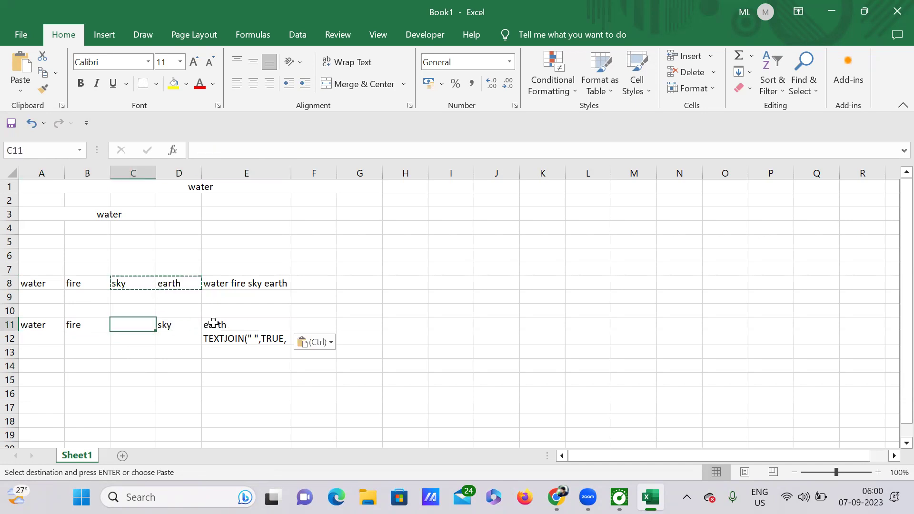
Put the equals sign back in front of the TEXTJOIN text in E12, making it a formula again
{"action": "key", "text": "Down"}
{"action": "key", "text": "Left"}
{"action": "key", "text": "Left"}
{"action": "key", "text": "Right"}
{"action": "key", "text": "Right"}
{"action": "key", "text": "Right"}
{"action": "key", "text": "Right"}
{"action": "key", "text": "F2"}
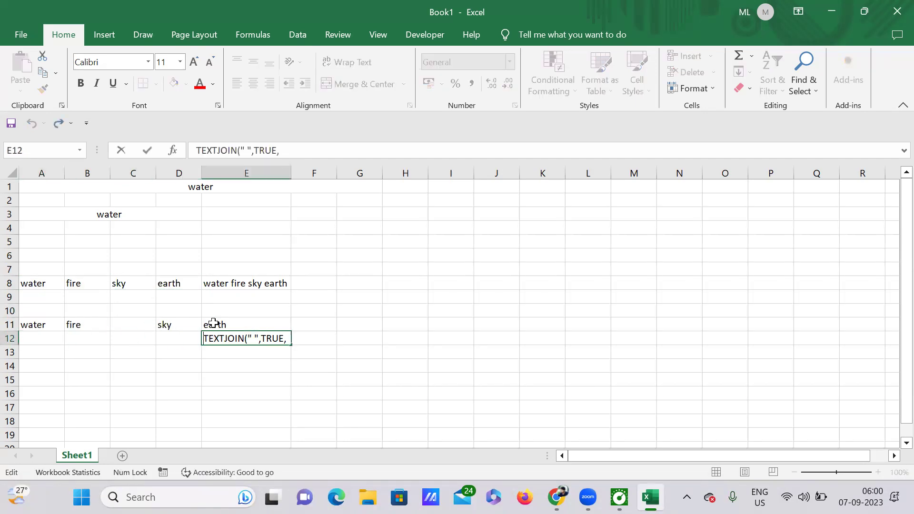
{"action": "type", "text": "="}
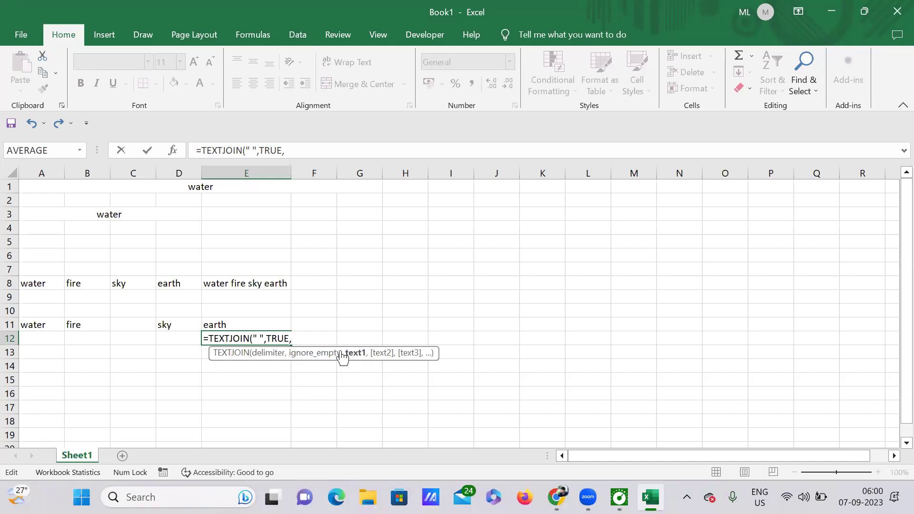
Complete the E12 formula as =TEXTJOIN(" ",TRUE,A11,B11,C11,D11)
{"action": "left_click", "coordinate": [50, 325]}
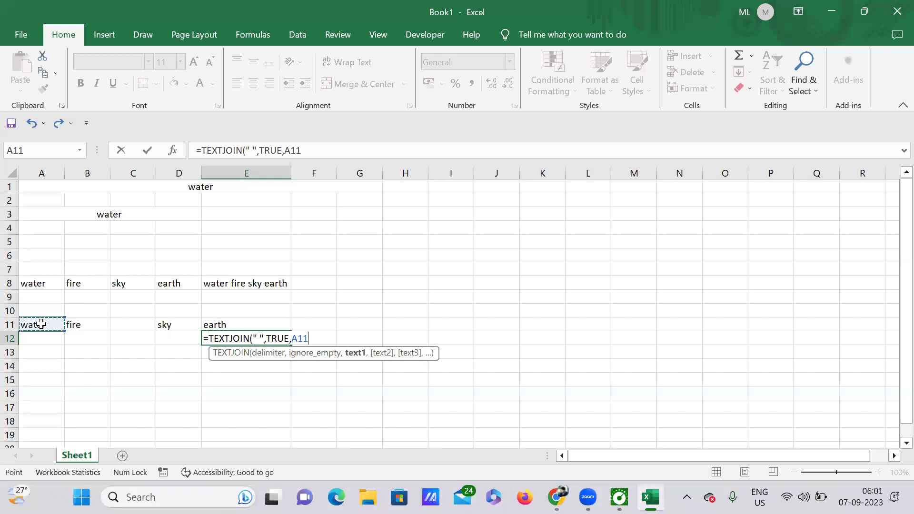
{"action": "type", "text": ","}
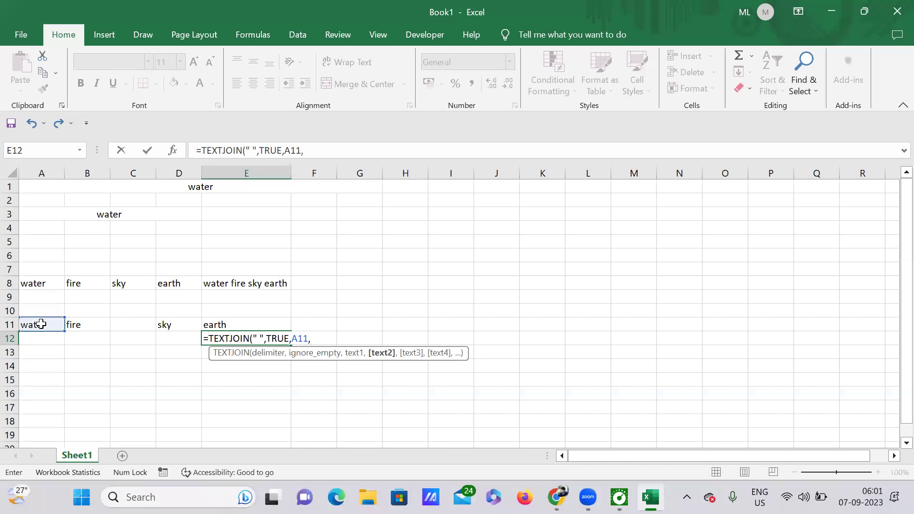
{"action": "left_click", "coordinate": [85, 328]}
{"action": "type", "text": ","}
{"action": "left_click", "coordinate": [138, 323]}
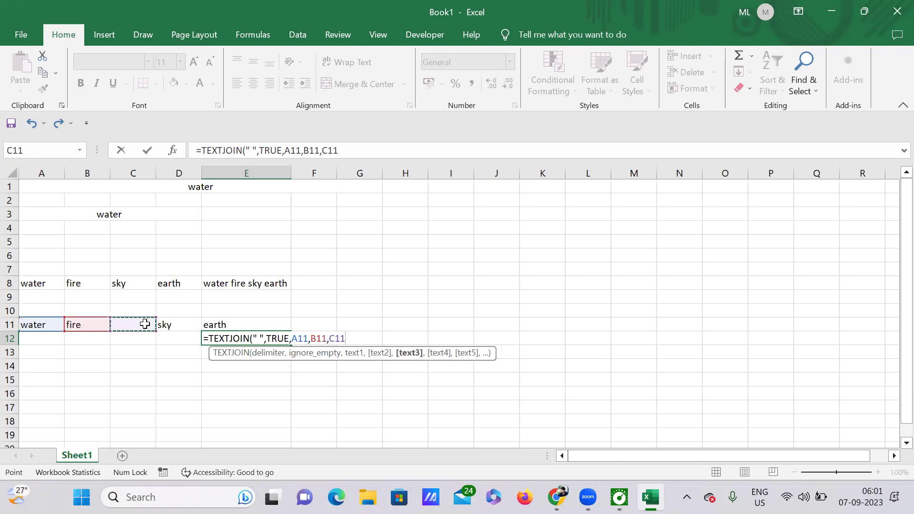
{"action": "type", "text": ","}
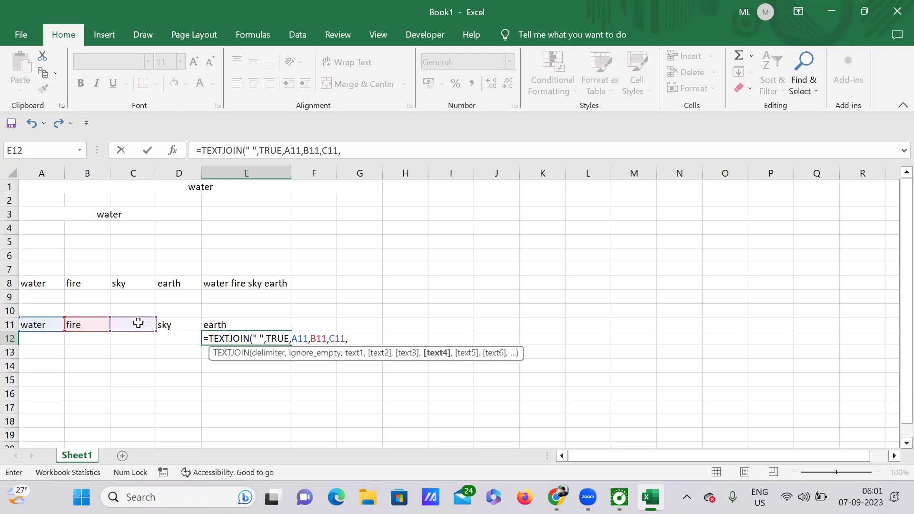
{"action": "left_click", "coordinate": [169, 322]}
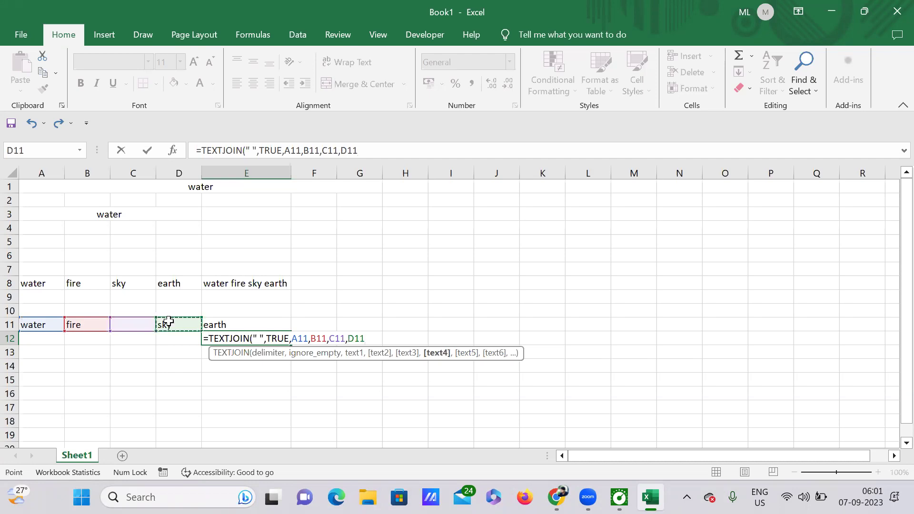
{"action": "type", "text": ")"}
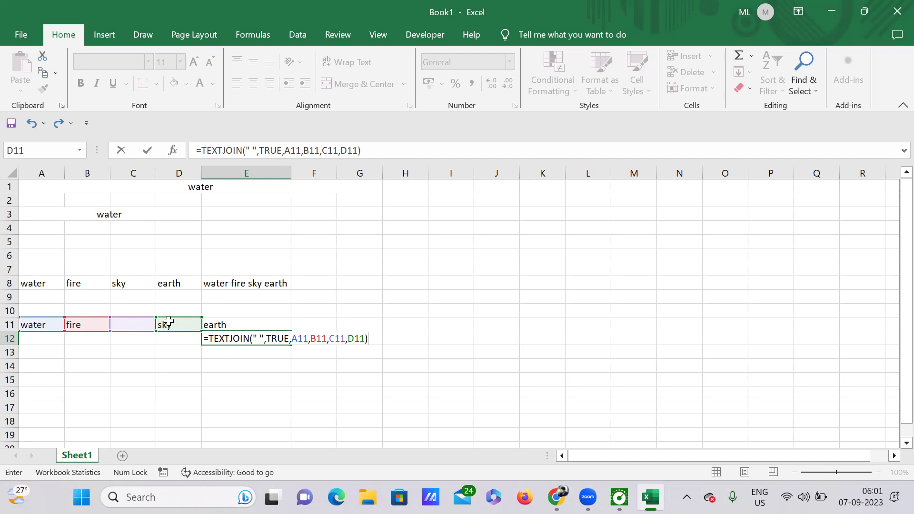
{"action": "key", "text": "Return"}
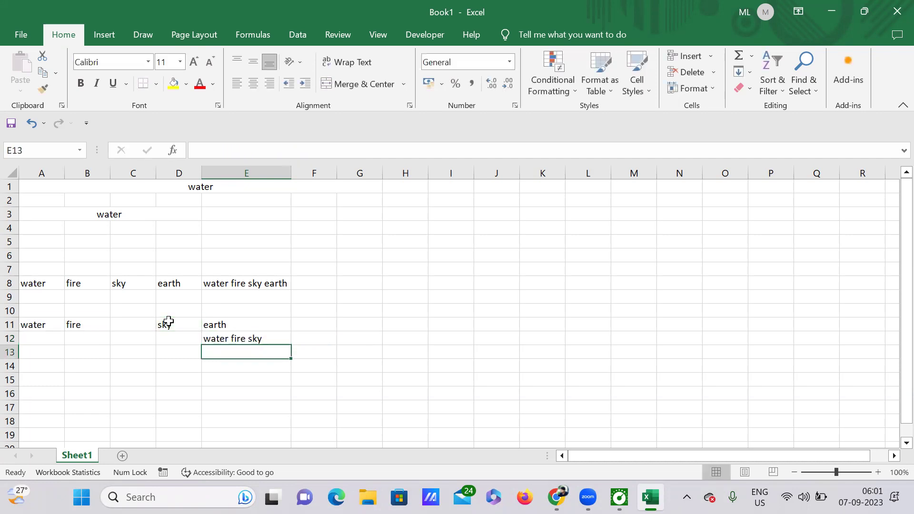
Add E11 as the last argument in E12, making the formula =TEXTJOIN(" ",TRUE,A11,B11,C11,D11,E11)
{"action": "key", "text": "Up"}
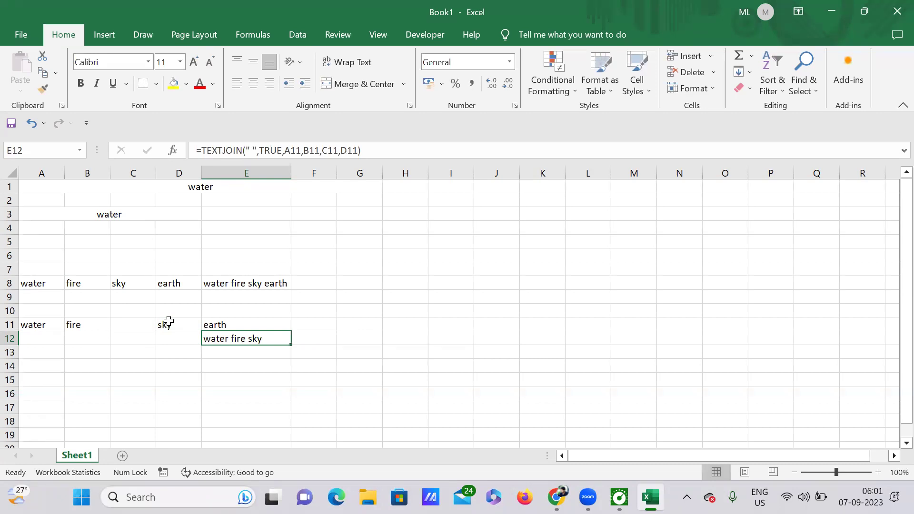
{"action": "key", "text": "F2"}
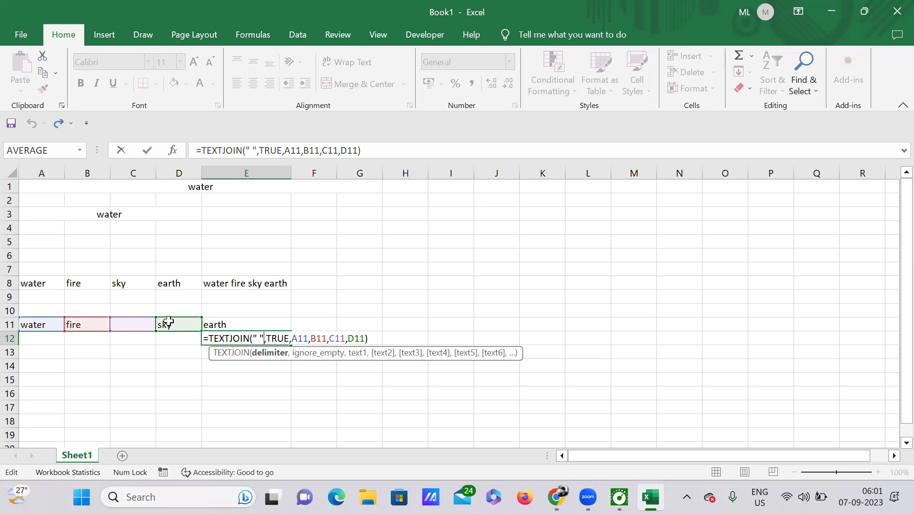
{"action": "key", "text": "Left"}
{"action": "type", "text": ","}
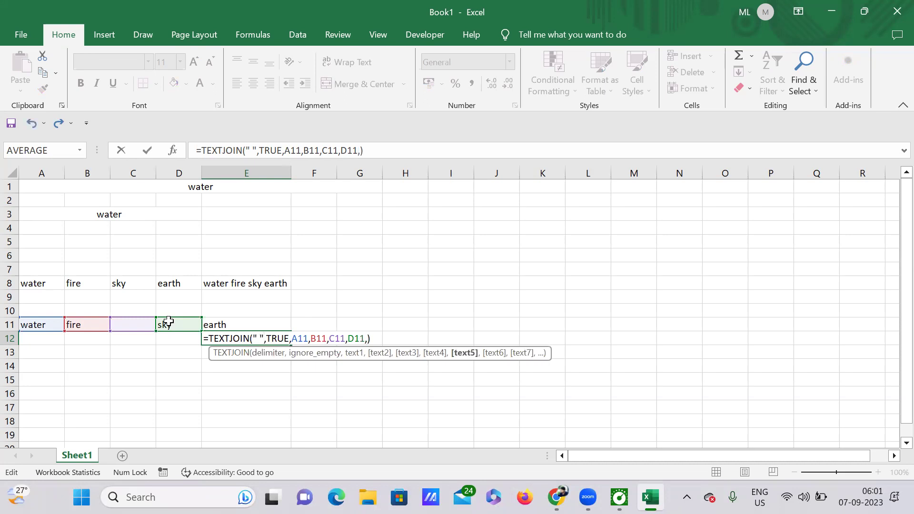
{"action": "left_click", "coordinate": [229, 324]}
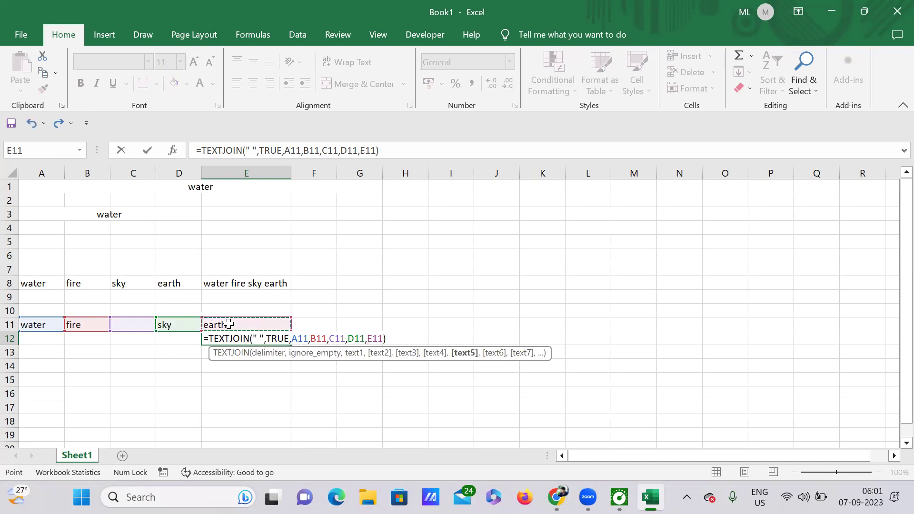
{"action": "key", "text": "Return"}
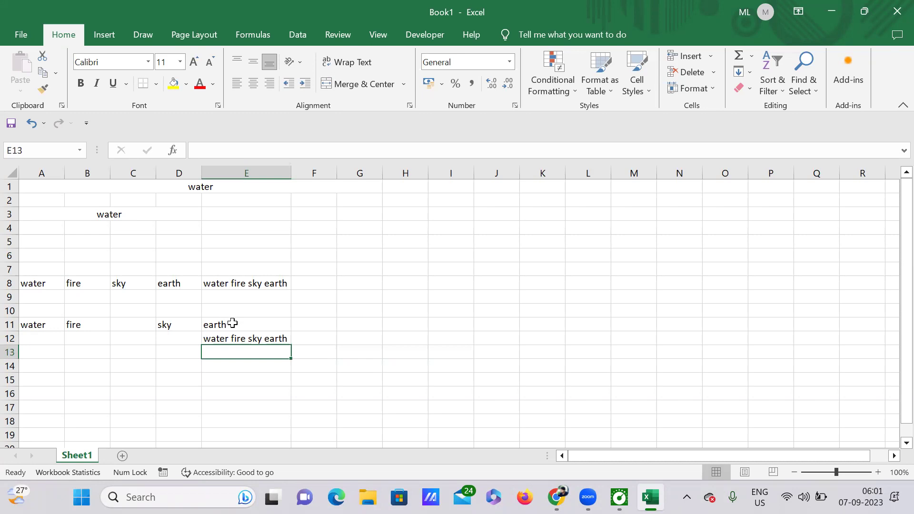
Select the blank cell C11 to check it against the joined text in E12
{"action": "key", "text": "Up"}
{"action": "key", "text": "Up"}
{"action": "key", "text": "Left"}
{"action": "key", "text": "Left"}
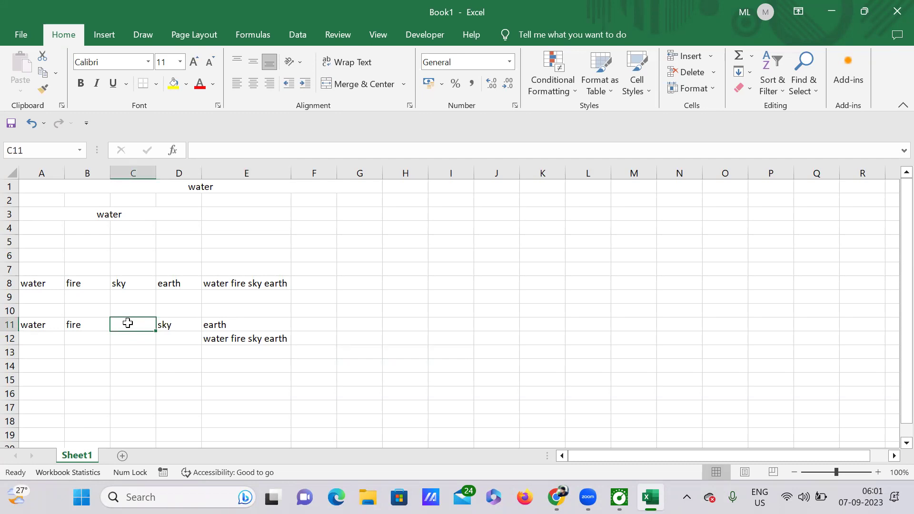
{"action": "key", "text": "Right"}
{"action": "key", "text": "Right"}
{"action": "key", "text": "Down"}
{"action": "key", "text": "Down"}
{"action": "key", "text": "Down"}
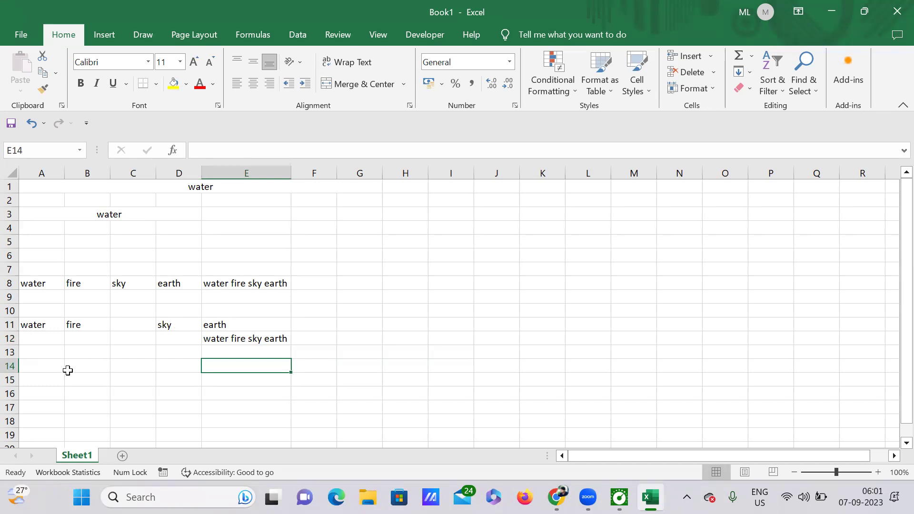
Enter "water" in A15 and "precious" in B15 as the first row of a new word list
{"action": "left_click", "coordinate": [39, 380]}
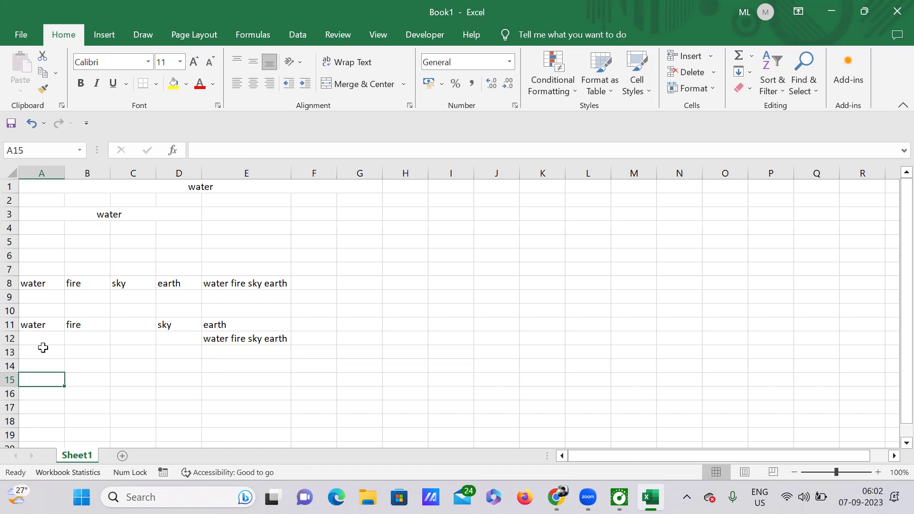
{"action": "type", "text": "watw"}
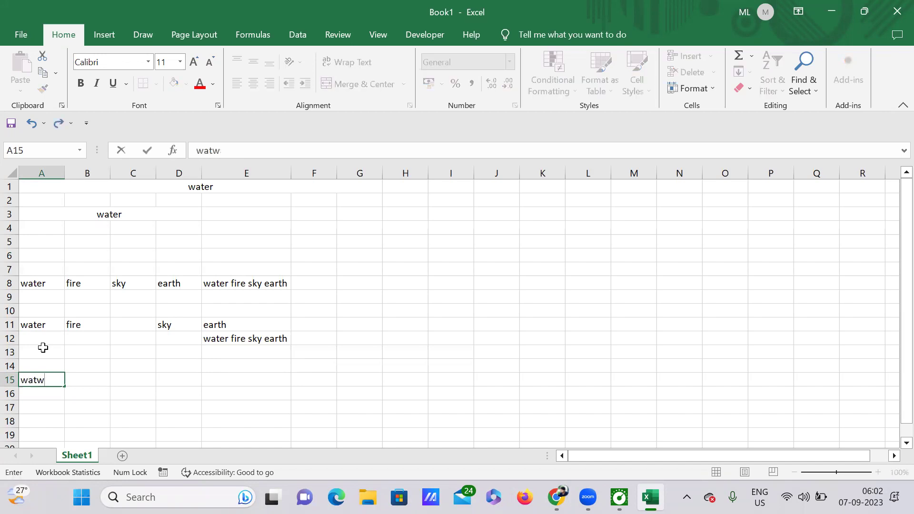
{"action": "key", "text": "BackSpace"}
{"action": "type", "text": "er"}
{"action": "key", "text": "Tab"}
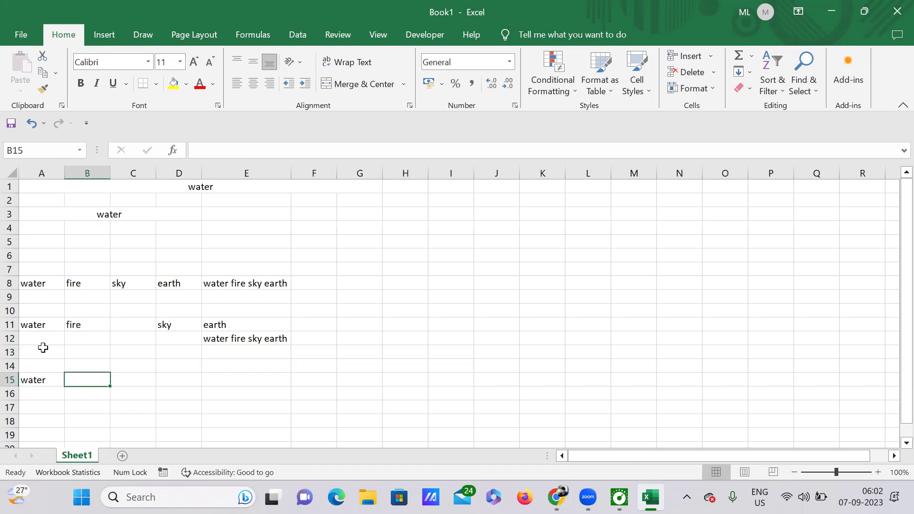
{"action": "type", "text": "precious"}
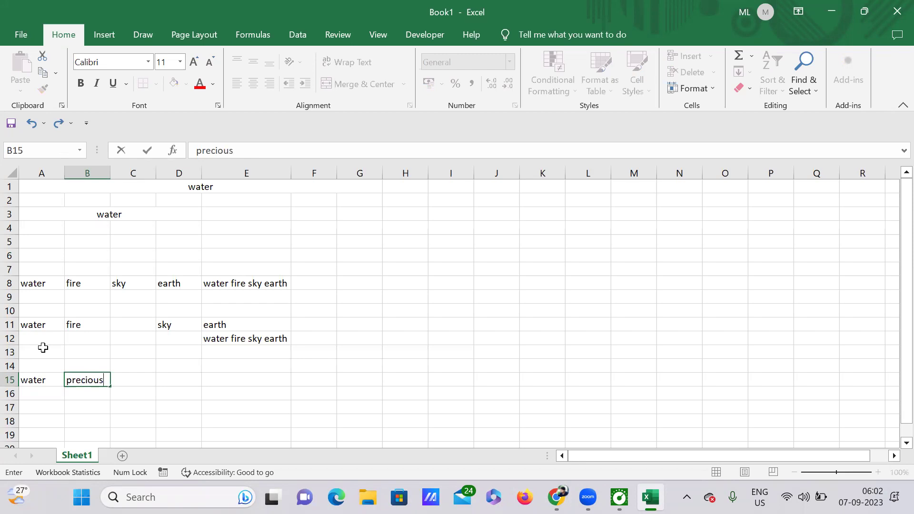
{"action": "key", "text": "Return"}
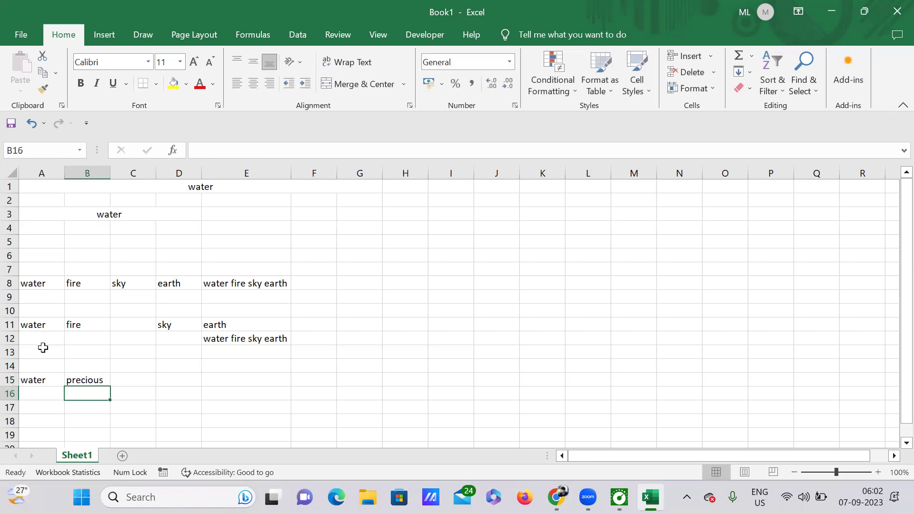
Enter "earth" in A16 and "round" in B16
{"action": "key", "text": "Left"}
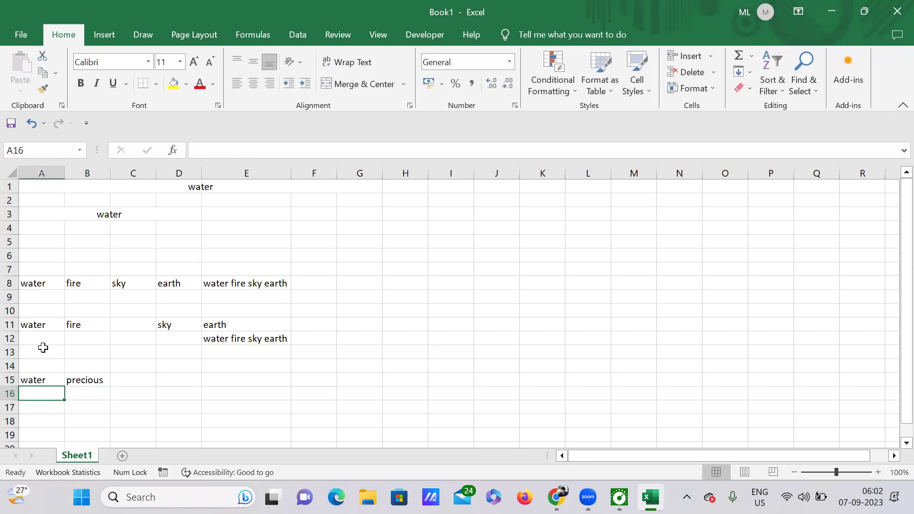
{"action": "type", "text": "earth"}
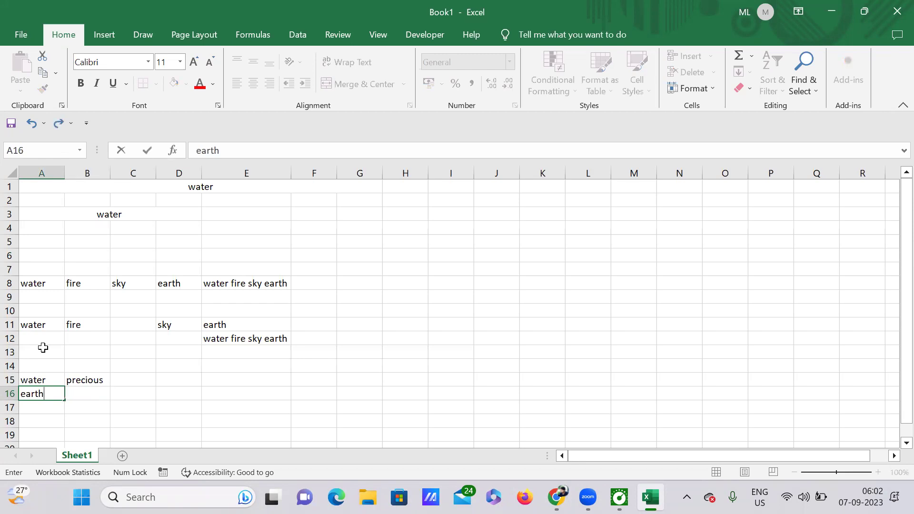
{"action": "key", "text": "Tab"}
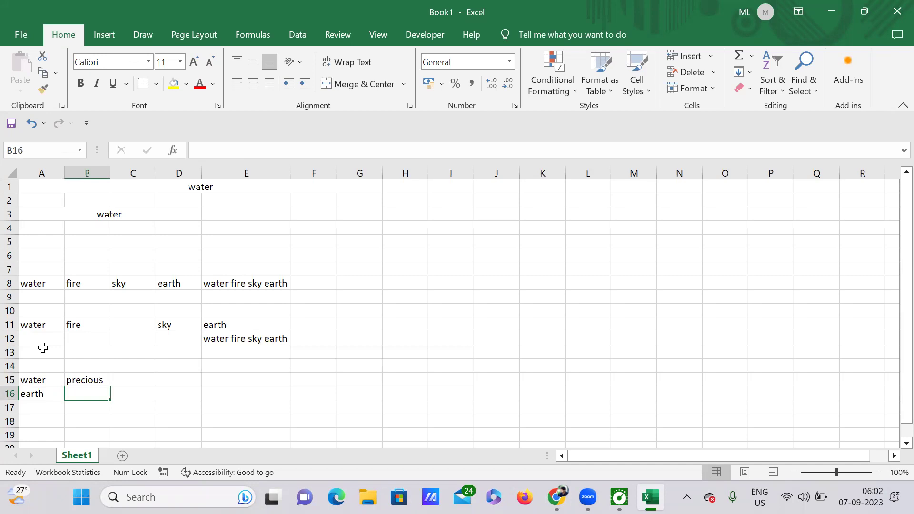
{"action": "type", "text": "r"}
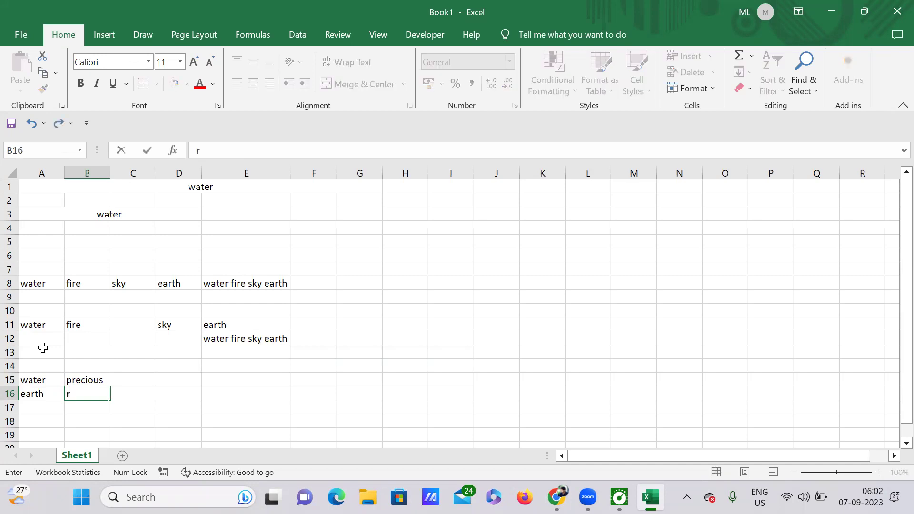
{"action": "type", "text": "ound"}
{"action": "key", "text": "Return"}
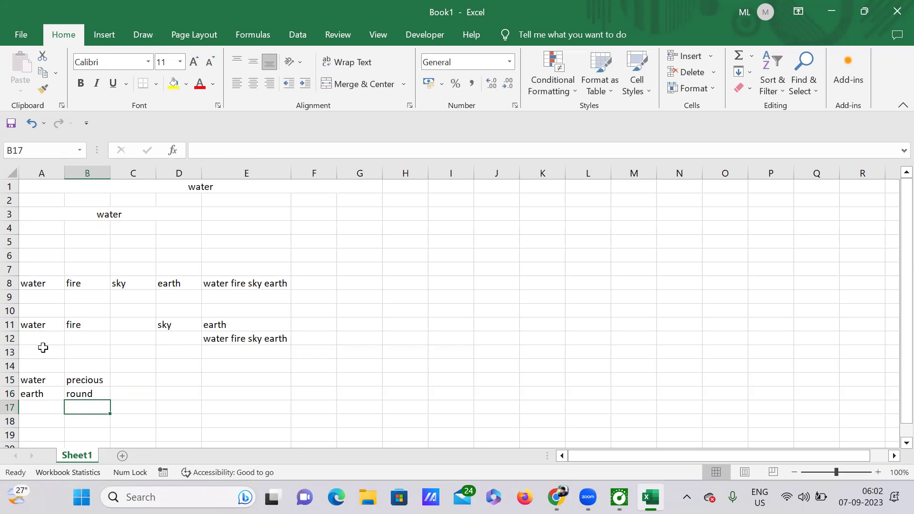
Enter "fire" in A17 and "hot" in B17
{"action": "key", "text": "Left"}
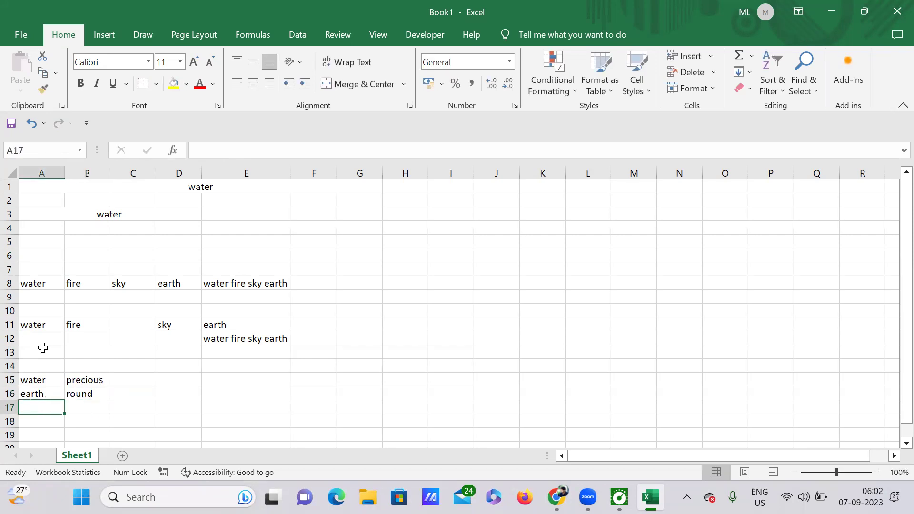
{"action": "type", "text": "fire"}
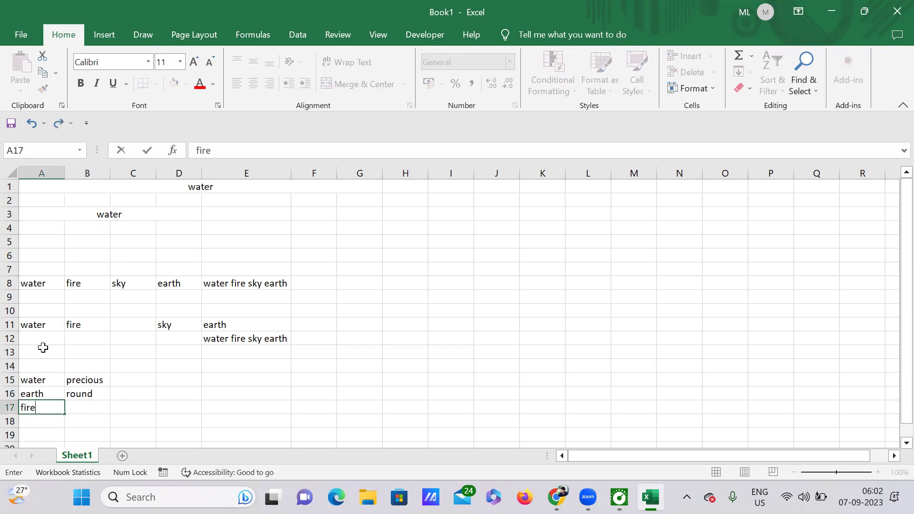
{"action": "key", "text": "Tab"}
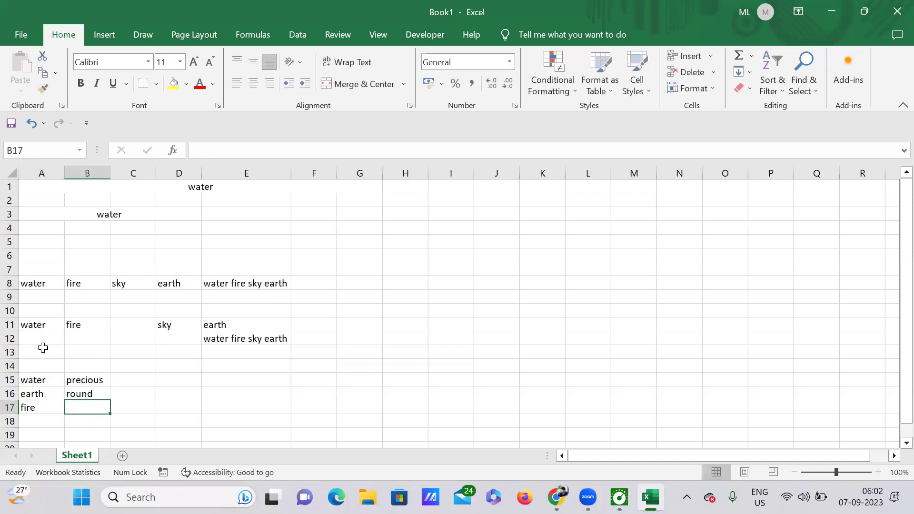
{"action": "type", "text": "hot"}
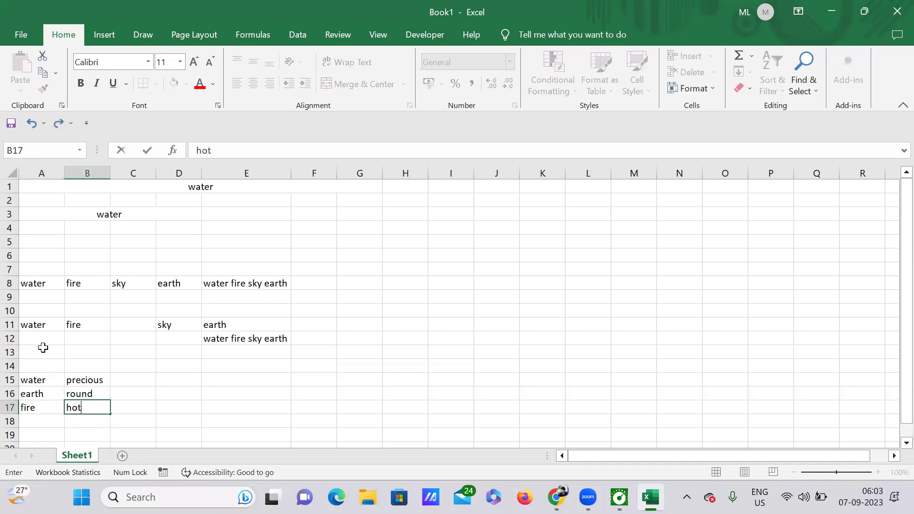
{"action": "left_click", "coordinate": [162, 405]}
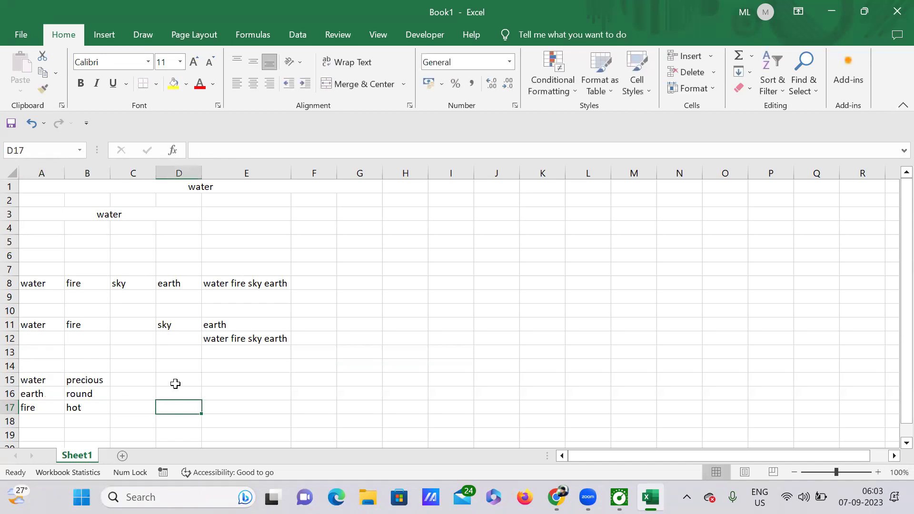
Try to run Flash Fill from the empty cell D15, and dismiss the message
{"action": "left_click", "coordinate": [175, 384]}
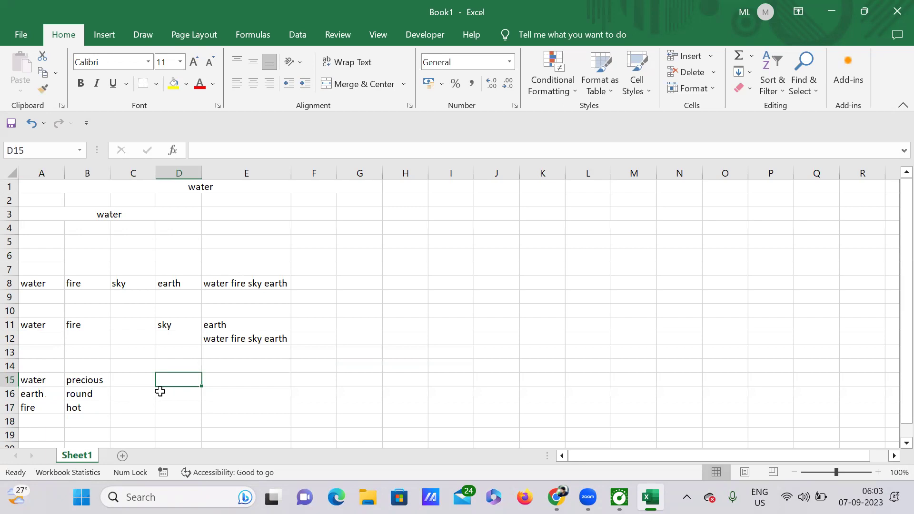
{"action": "left_click", "coordinate": [301, 38]}
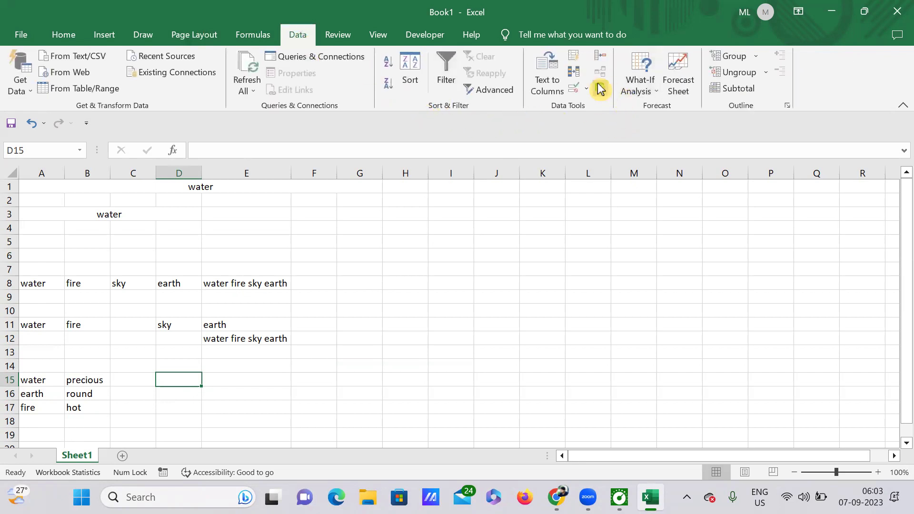
{"action": "left_click", "coordinate": [576, 59]}
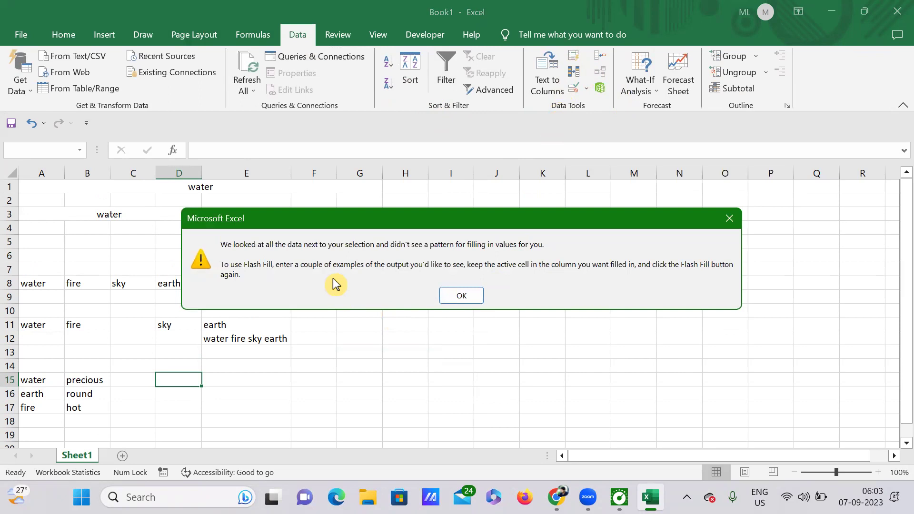
{"action": "left_click", "coordinate": [459, 297]}
Copy the word list A15:B17 and try to run Flash Fill from C15 beside it
{"action": "left_click_drag", "start_coordinate": [34, 380], "coordinate": [83, 404]}
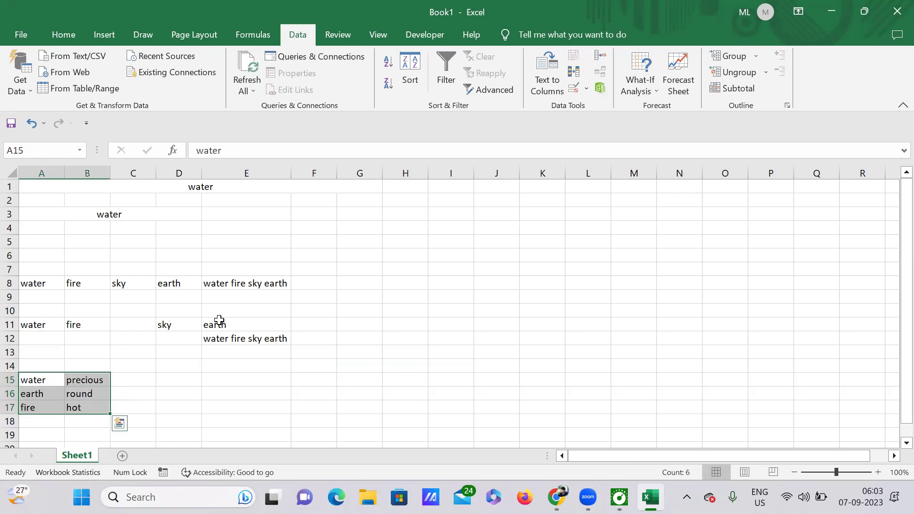
{"action": "left_click", "coordinate": [547, 82]}
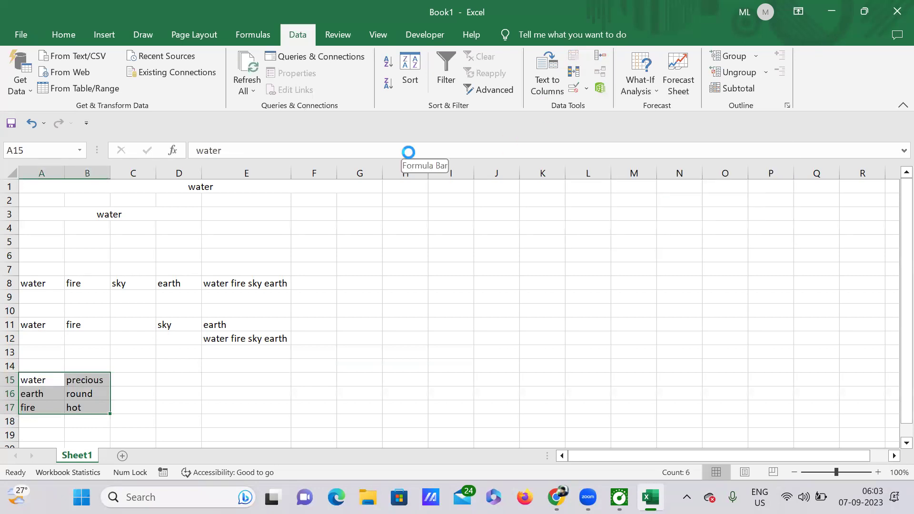
{"action": "key", "text": "ctrl+c"}
{"action": "key", "text": "ctrl+v"}
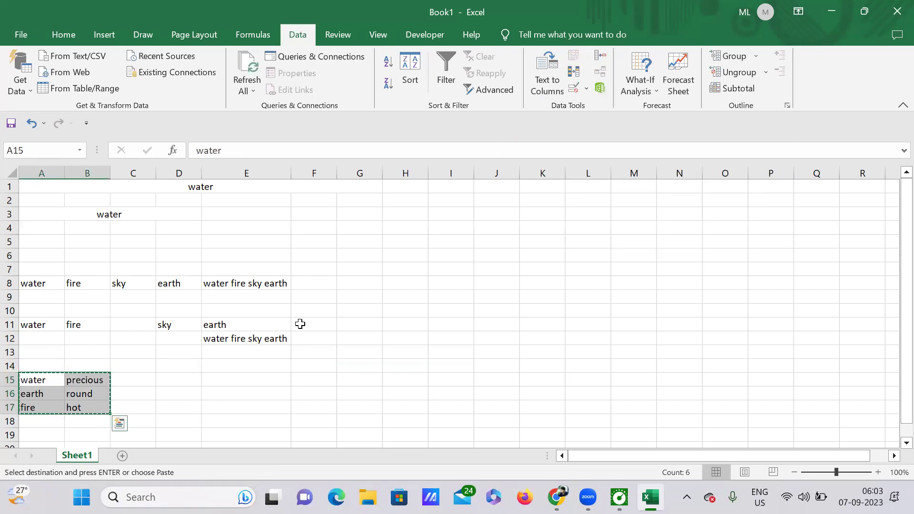
{"action": "key", "text": "Right"}
{"action": "key", "text": "Right"}
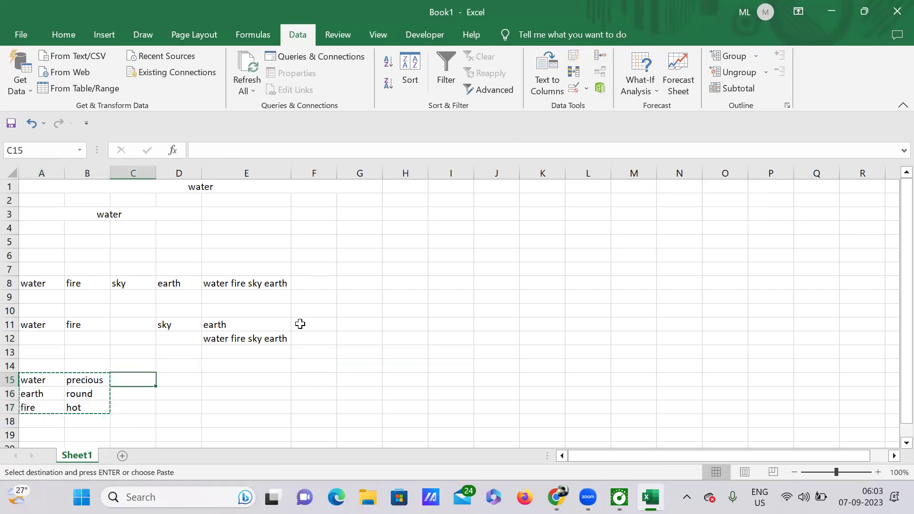
{"action": "left_click", "coordinate": [575, 58]}
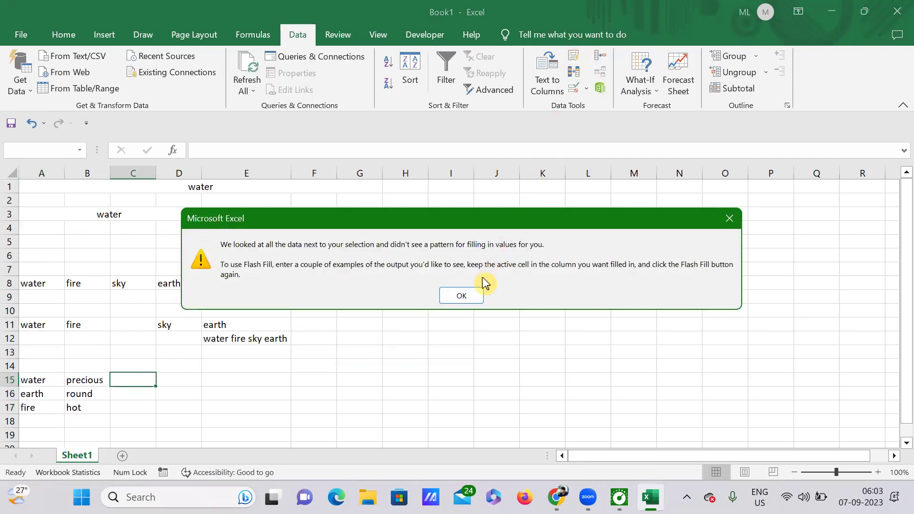
{"action": "left_click", "coordinate": [461, 296]}
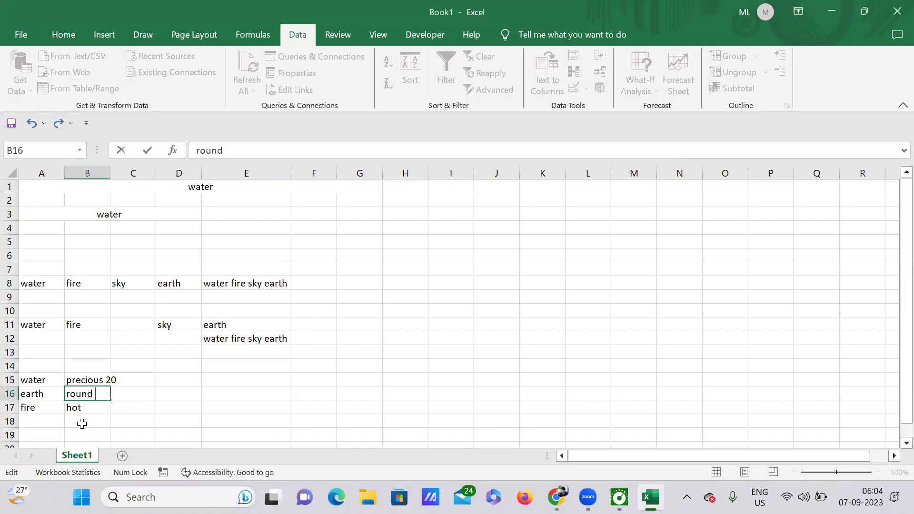
Extend B16 to "round 30" and B17 to "hot 40", and fit column B's width to its contents
{"action": "type", "text": "30"}
{"action": "left_click", "coordinate": [98, 409]}
{"action": "double_click", "coordinate": [98, 409]}
{"action": "type", "text": "4"}
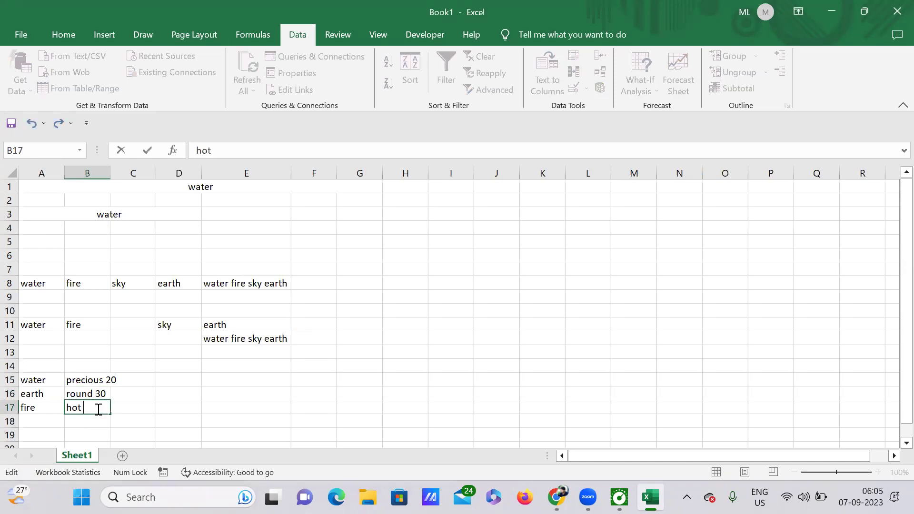
{"action": "type", "text": "0"}
{"action": "left_click", "coordinate": [188, 406]}
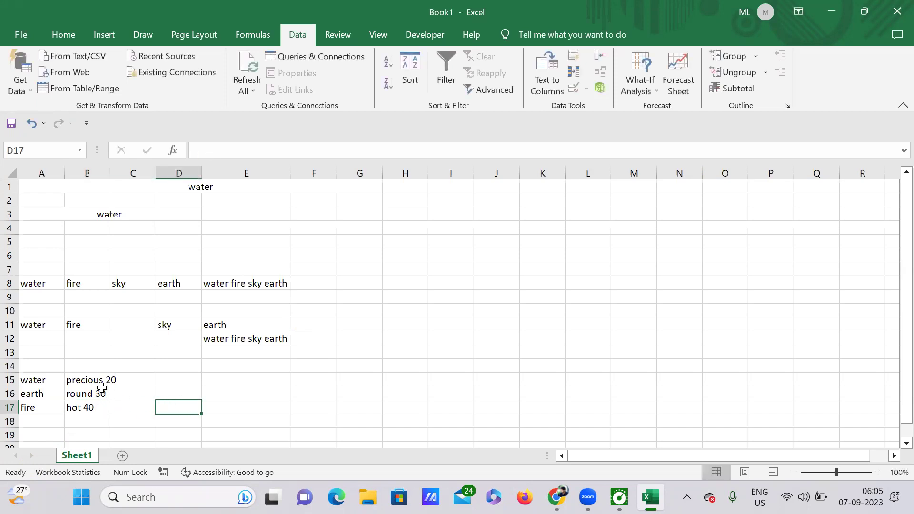
{"action": "double_click", "coordinate": [111, 177]}
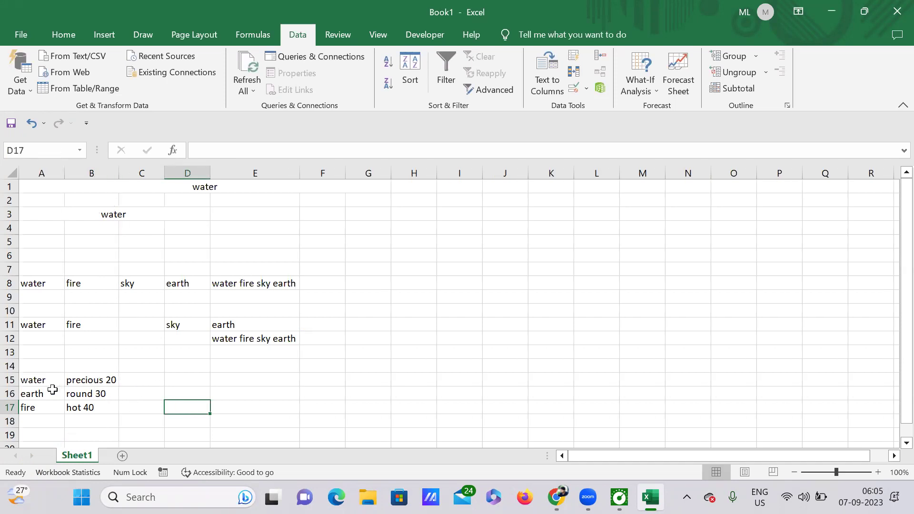
Try to run Flash Fill from C15 with the numbers included in column B
{"action": "left_click", "coordinate": [184, 385]}
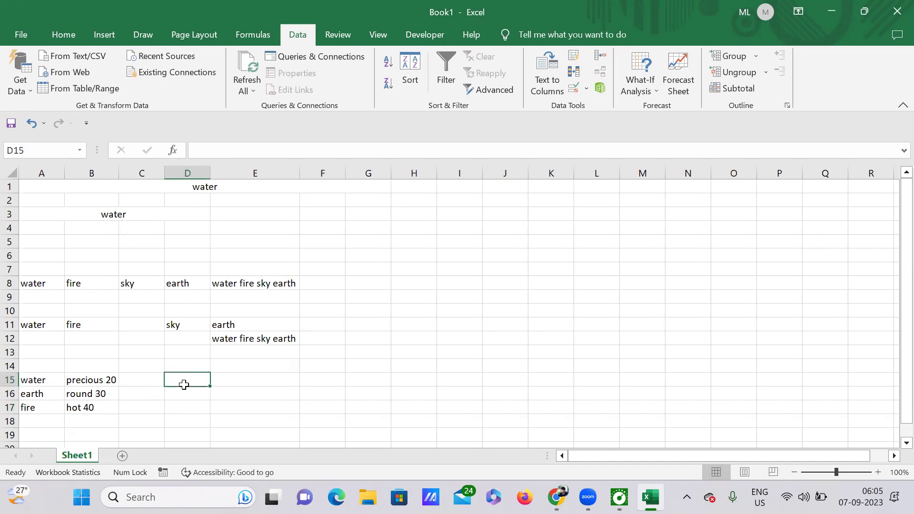
{"action": "left_click", "coordinate": [130, 384]}
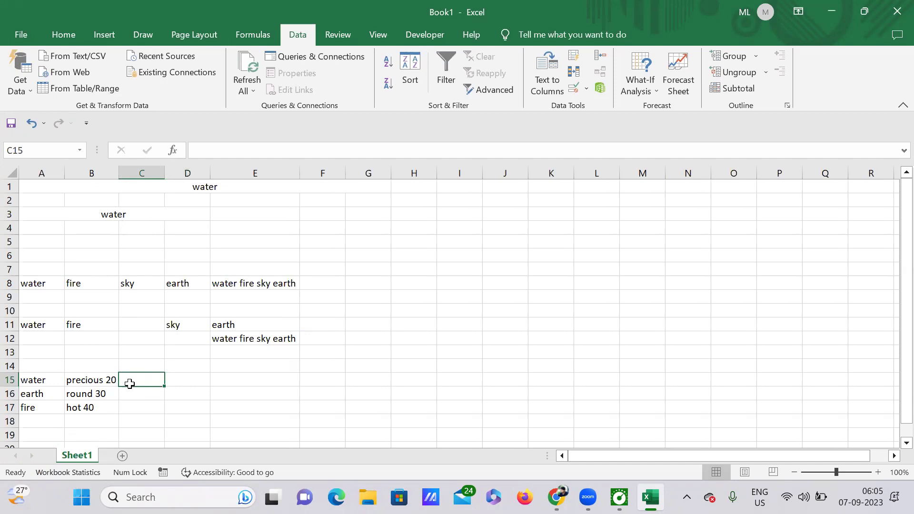
{"action": "key", "text": "ctrl+e"}
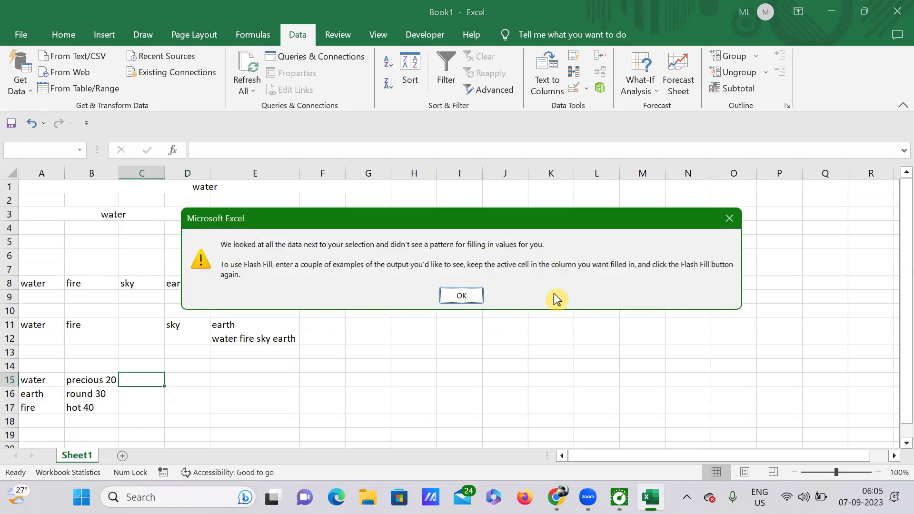
{"action": "left_click", "coordinate": [469, 297]}
Copy only A15:B15 and try to run Flash Fill from C15
{"action": "left_click_drag", "start_coordinate": [28, 382], "coordinate": [98, 380]}
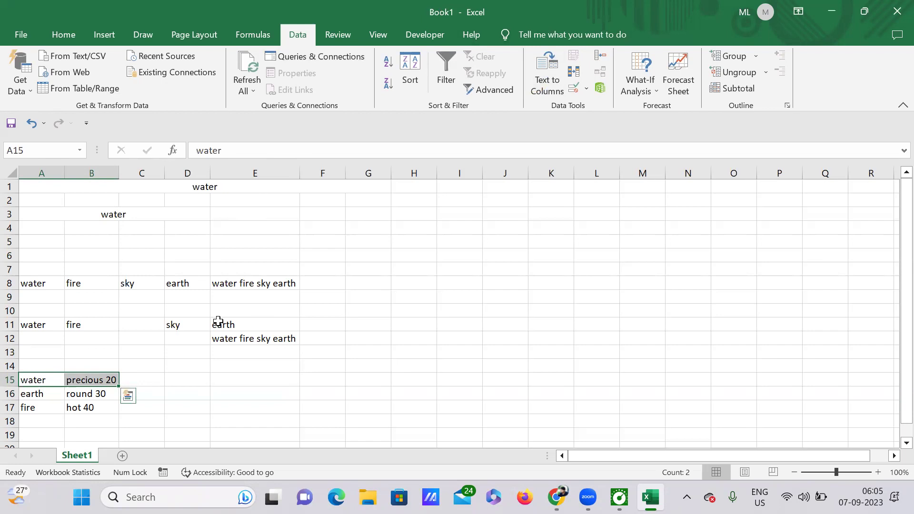
{"action": "key", "text": "ctrl+c"}
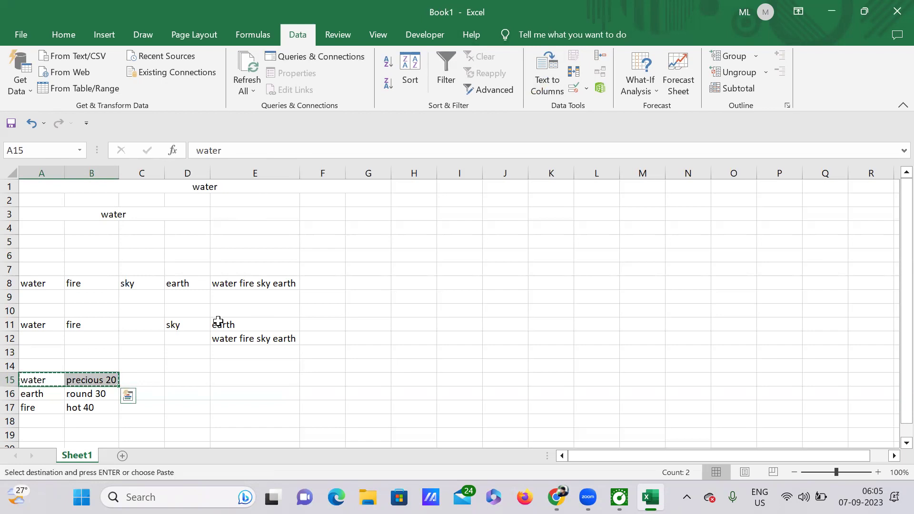
{"action": "key", "text": "Right"}
{"action": "key", "text": "Right"}
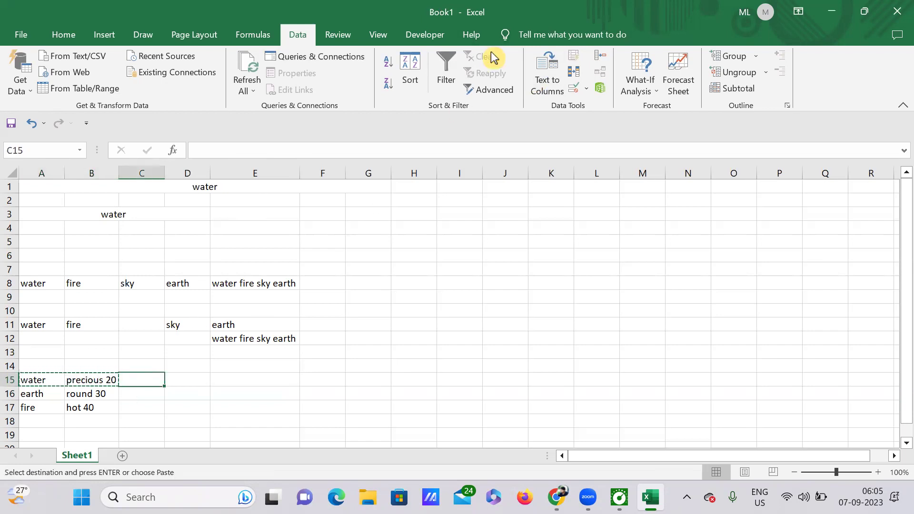
{"action": "left_click", "coordinate": [575, 61]}
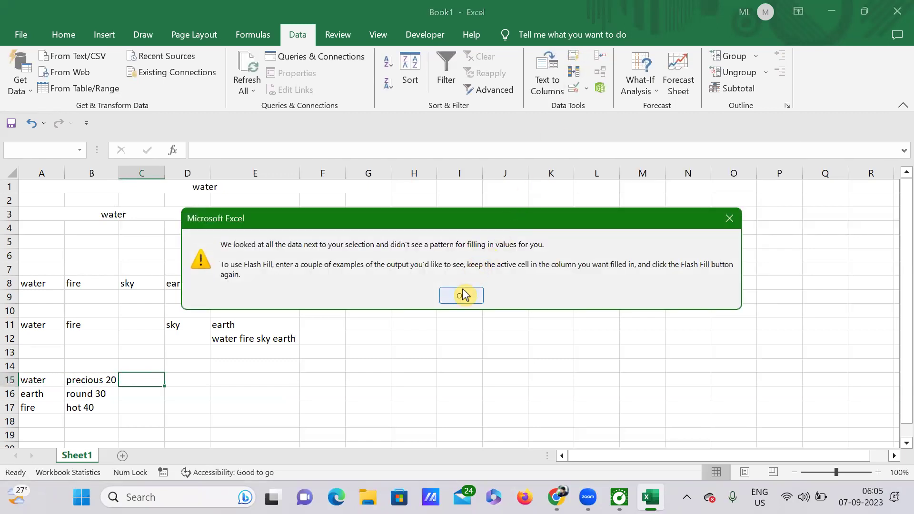
Replace the word "precious" in B15 so the cell reads "EE 20"
{"action": "left_click", "coordinate": [463, 296]}
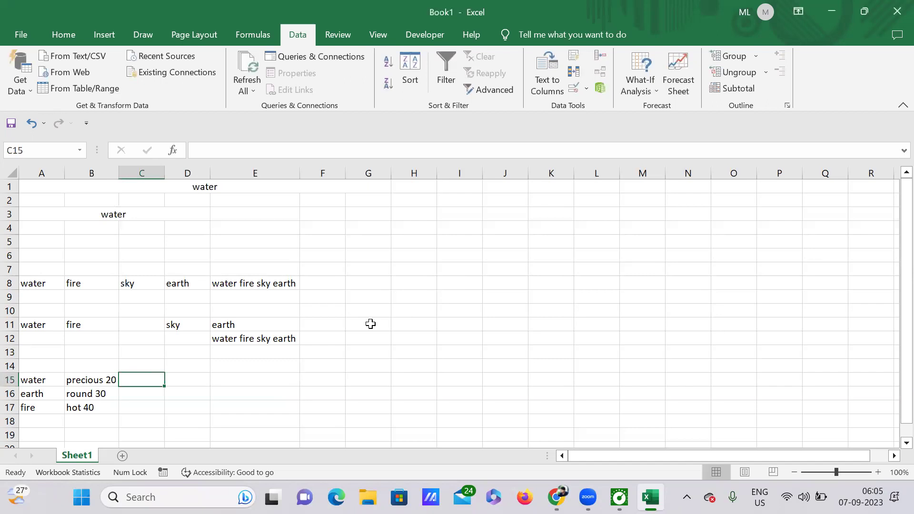
{"action": "key", "text": "Left"}
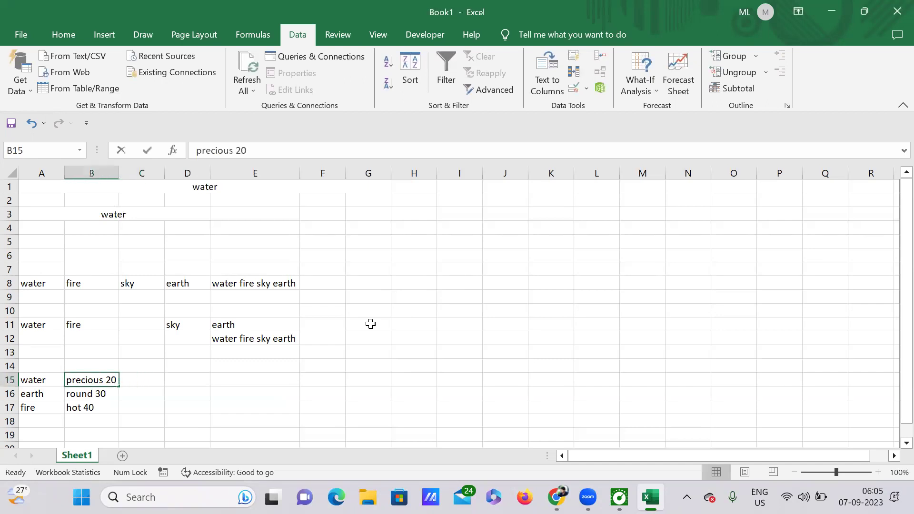
{"action": "key", "text": "F2"}
{"action": "key", "text": "BackSpace"}
{"action": "key", "text": "BackSpace"}
{"action": "key", "text": "BackSpace"}
{"action": "key", "text": "BackSpace"}
{"action": "key", "text": "BackSpace"}
{"action": "key", "text": "BackSpace"}
{"action": "key", "text": "BackSpace"}
{"action": "key", "text": "BackSpace"}
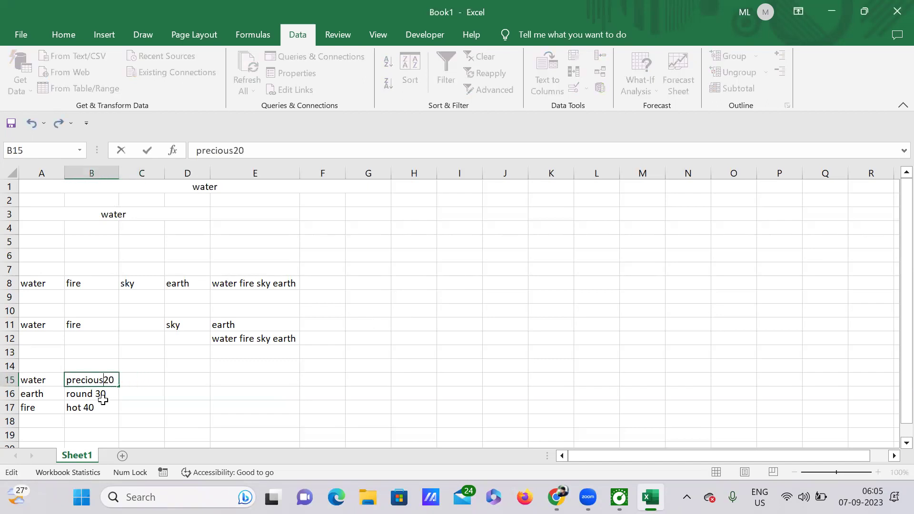
{"action": "key", "text": "BackSpace"}
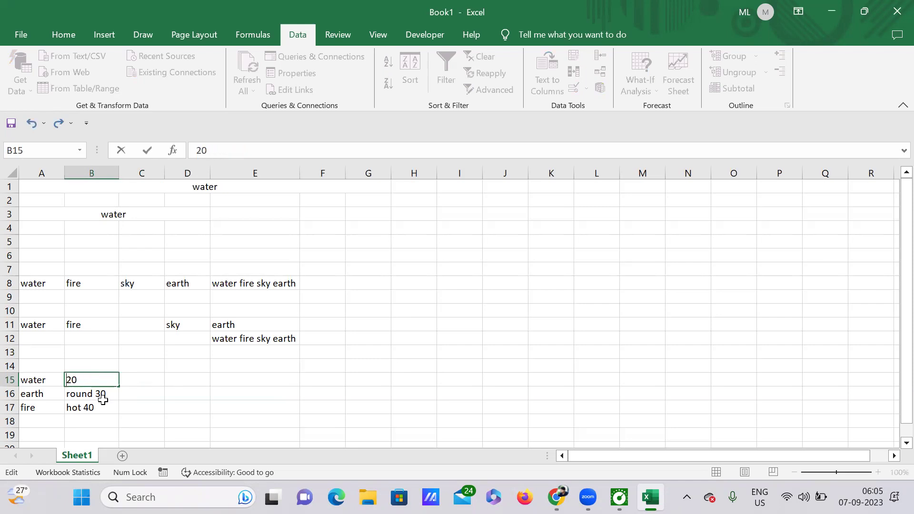
{"action": "key", "text": "Caps_Lock"}
{"action": "type", "text": "EE"}
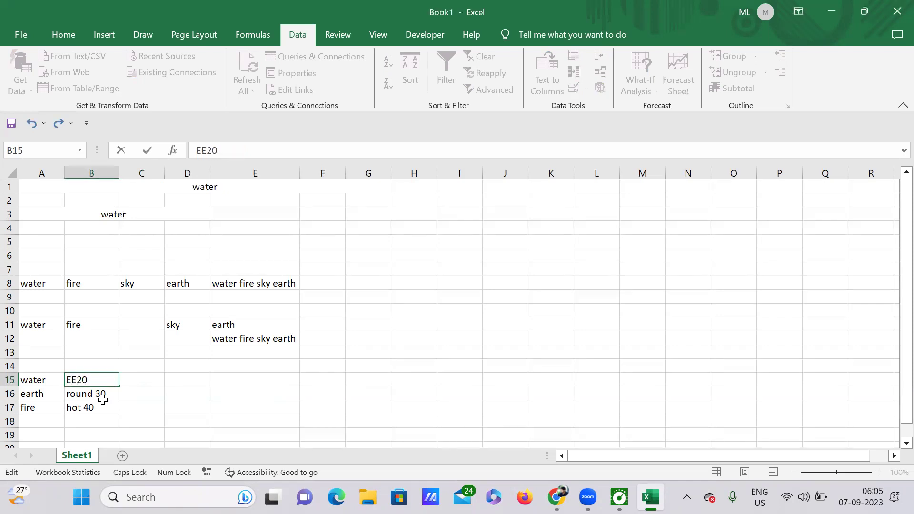
{"action": "key", "text": "Return"}
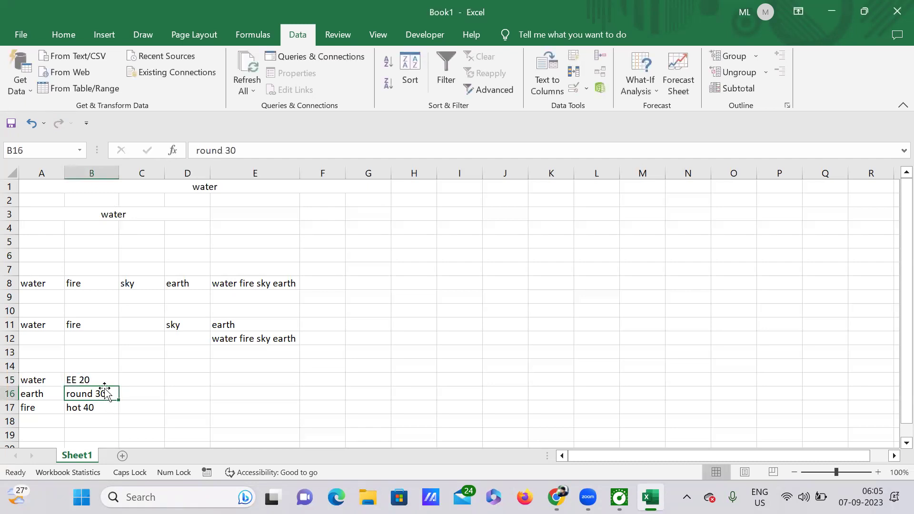
Replace the word "round" in B16 so the cell reads "AA 30"
{"action": "double_click", "coordinate": [95, 395]}
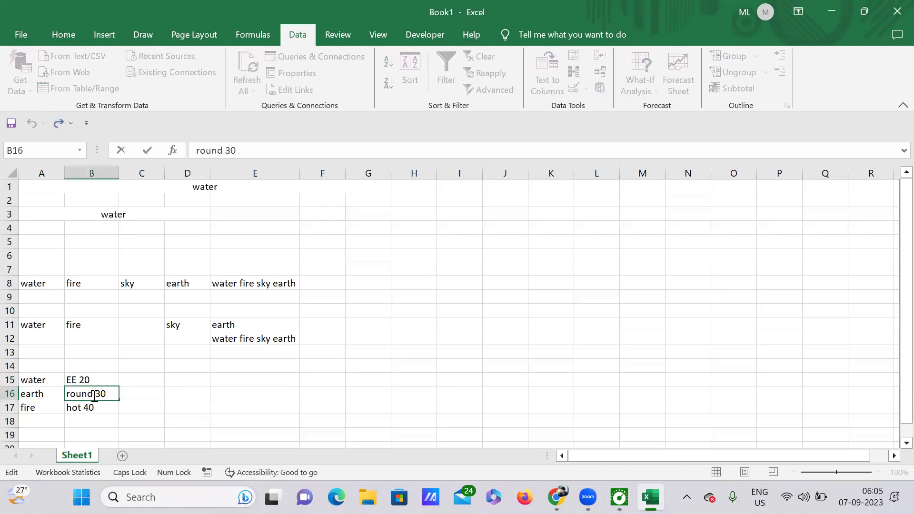
{"action": "key", "text": "BackSpace"}
{"action": "key", "text": "BackSpace"}
{"action": "key", "text": "BackSpace"}
{"action": "key", "text": "BackSpace"}
{"action": "key", "text": "BackSpace"}
{"action": "type", "text": "AA"}
{"action": "key", "text": "Return"}
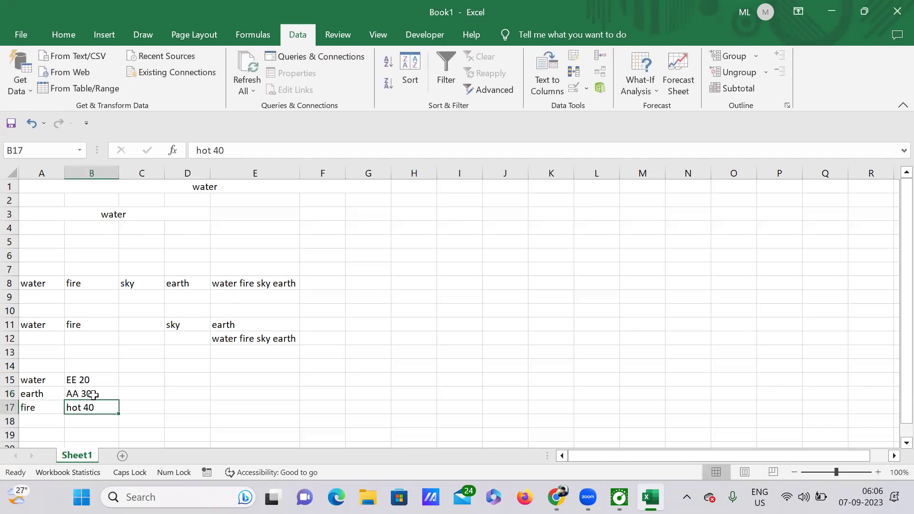
Replace the word "hot" in B17 so the cell reads "DD 40"
{"action": "double_click", "coordinate": [86, 408]}
{"action": "key", "text": "BackSpace"}
{"action": "key", "text": "BackSpace"}
{"action": "key", "text": "BackSpace"}
{"action": "key", "text": "BackSpace"}
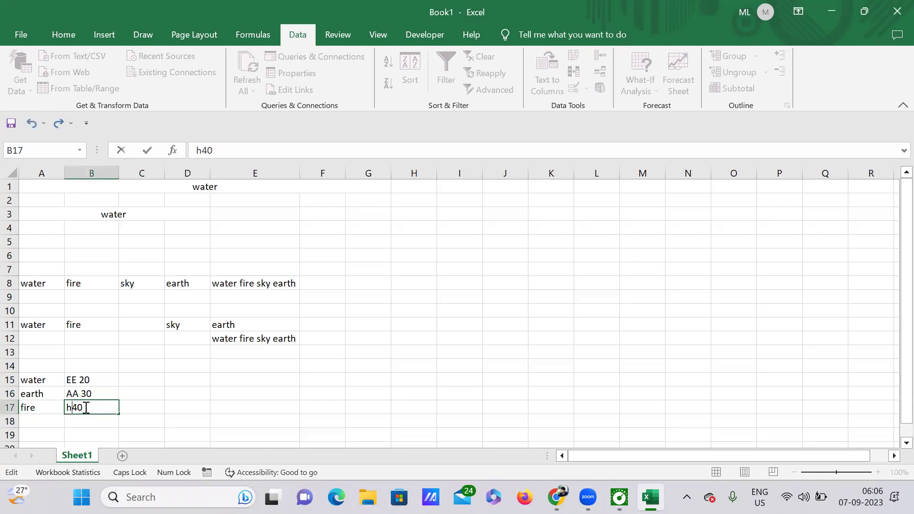
{"action": "type", "text": "DD"}
{"action": "key", "text": "Return"}
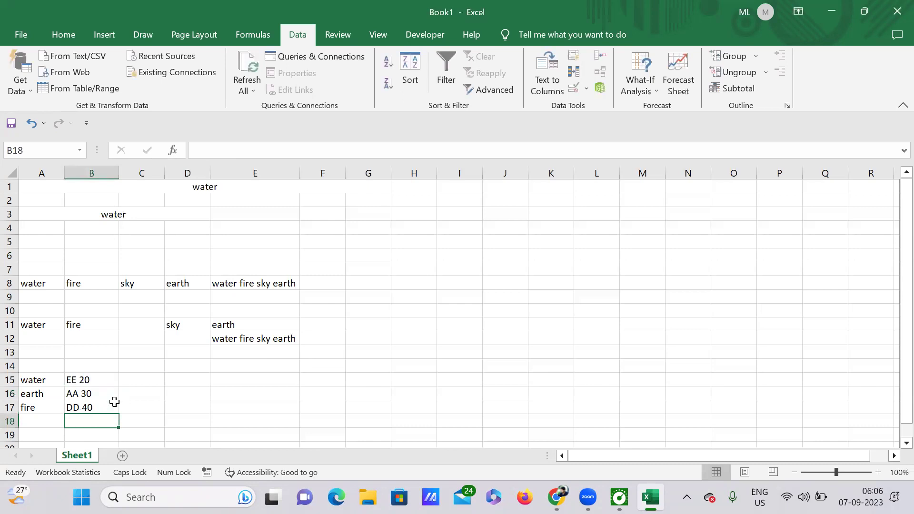
Copy A15:B15 and try to run Flash Fill twice from the empty cell C15 beside the revised codes
{"action": "left_click", "coordinate": [149, 384]}
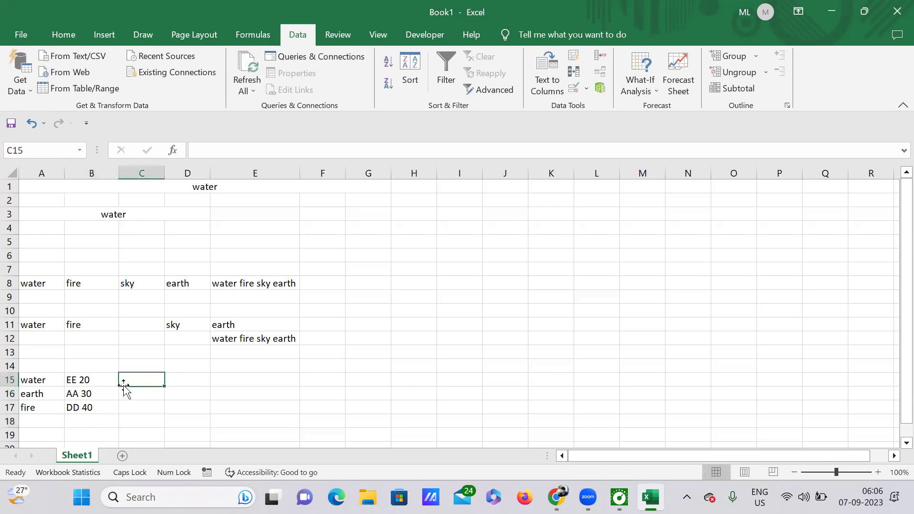
{"action": "left_click_drag", "start_coordinate": [36, 380], "coordinate": [76, 380]}
{"action": "key", "text": "ctrl+c"}
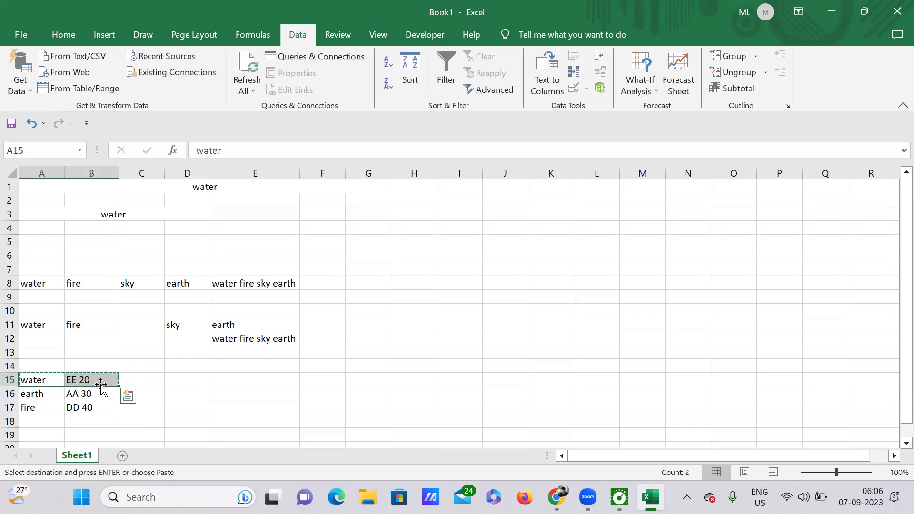
{"action": "left_click", "coordinate": [142, 379]}
{"action": "left_click", "coordinate": [576, 57]}
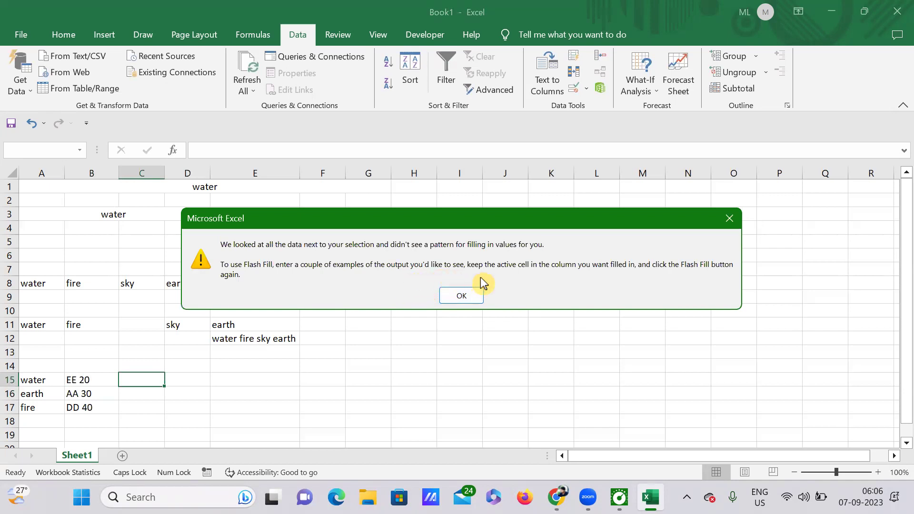
{"action": "left_click", "coordinate": [465, 299]}
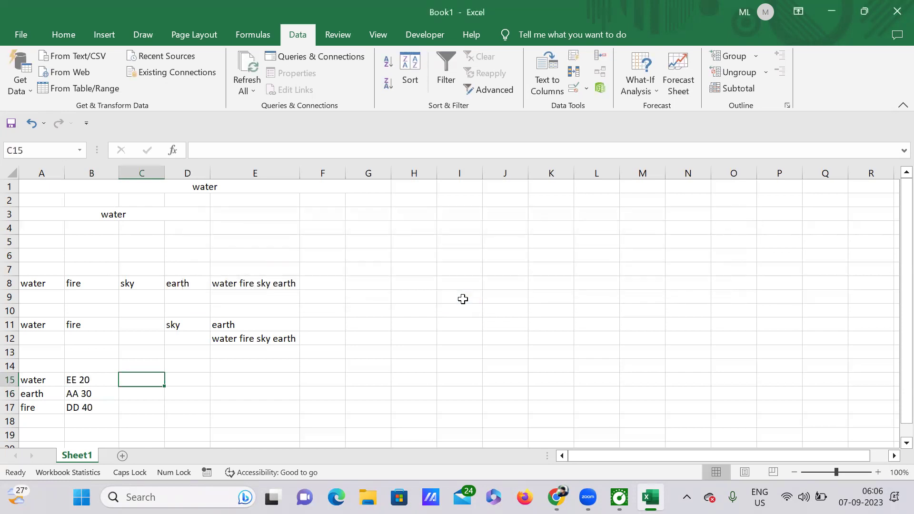
{"action": "key", "text": "BackSpace"}
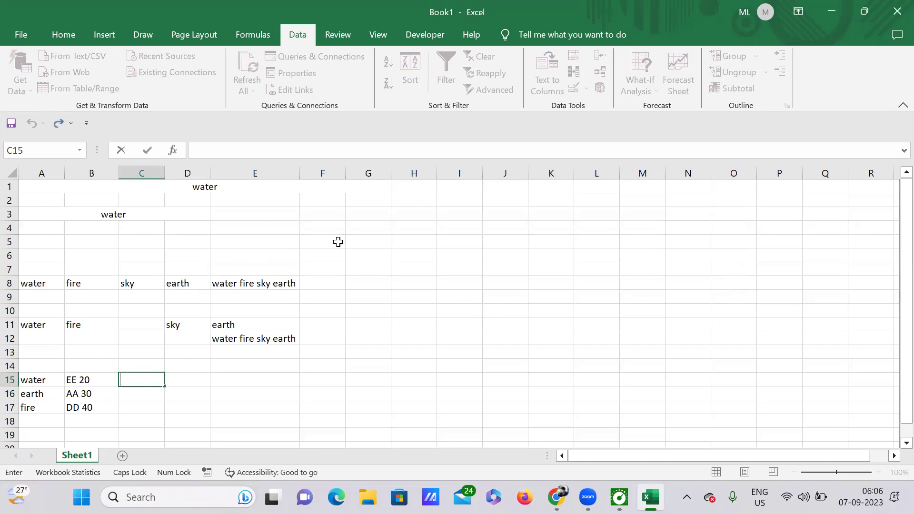
{"action": "key", "text": "Escape"}
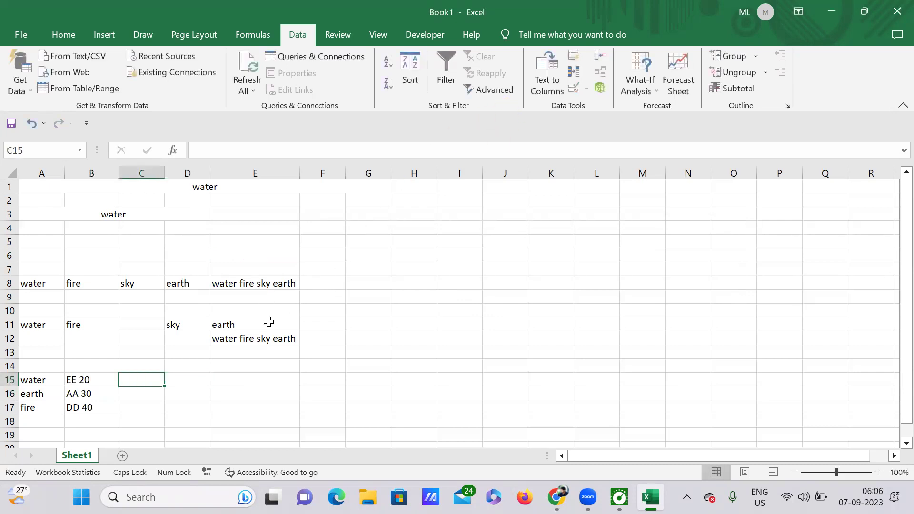
{"action": "left_click", "coordinate": [574, 56]}
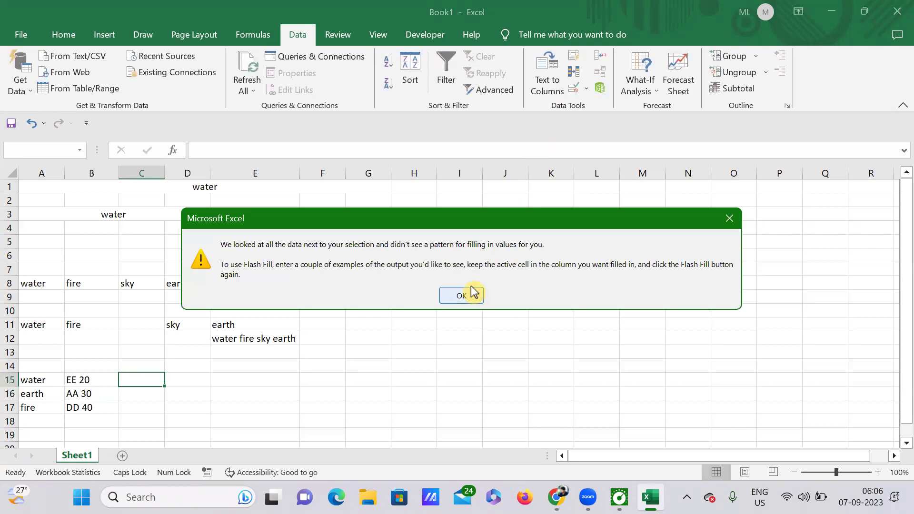
{"action": "left_click", "coordinate": [461, 297]}
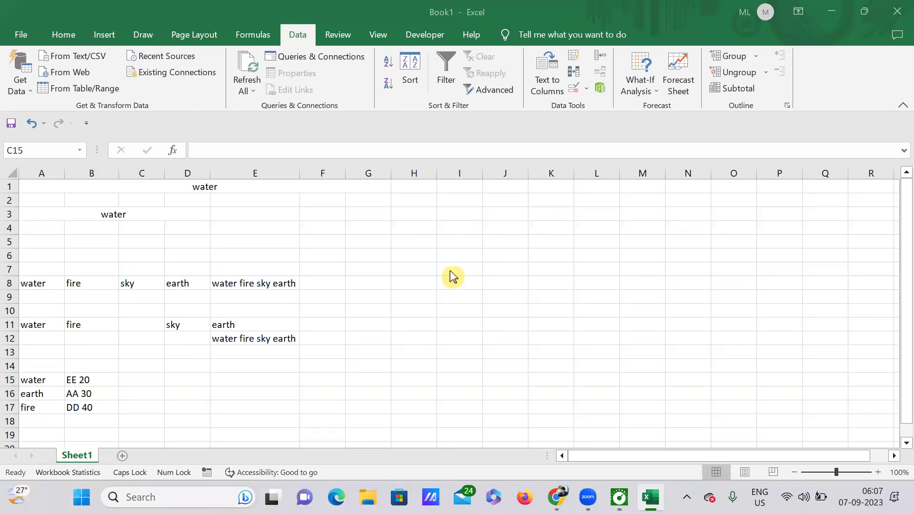
Enter "Water: EE 20" in C15 as the example of the combined text
{"action": "scroll", "coordinate": [365, 317], "scroll_direction": "down", "scroll_amount": 2}
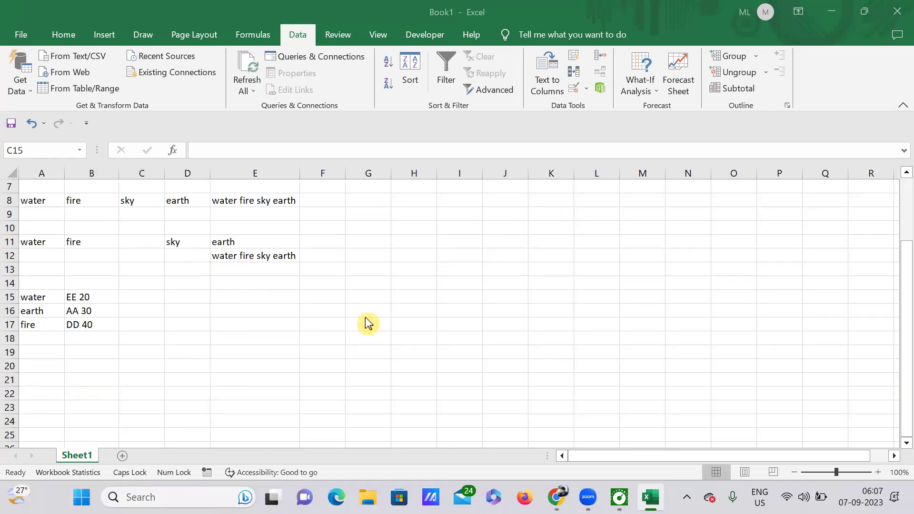
{"action": "left_click", "coordinate": [143, 293]}
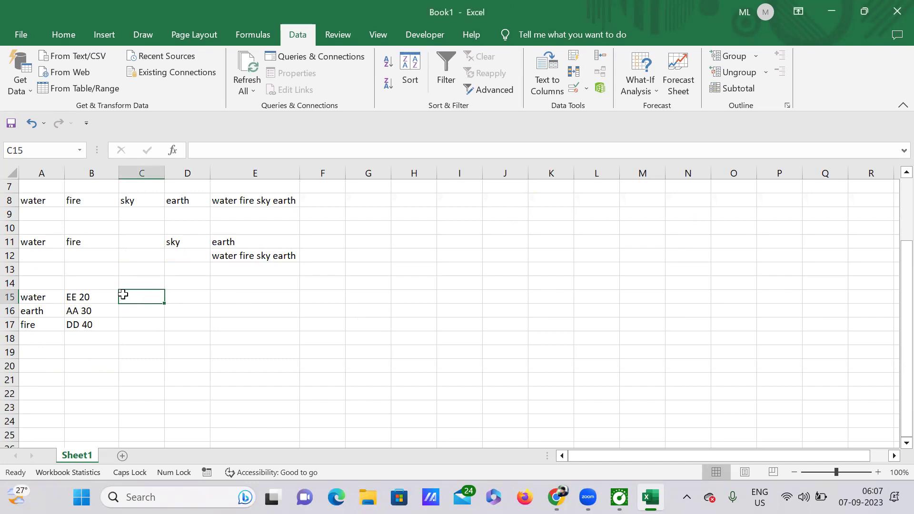
{"action": "type", "text": "WA"}
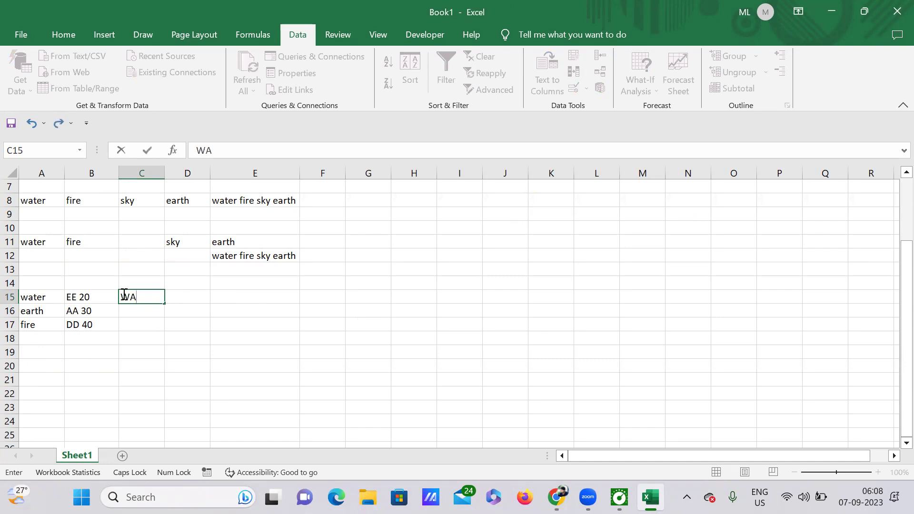
{"action": "key", "text": "BackSpace"}
{"action": "key", "text": "Caps_Lock"}
{"action": "type", "text": "ater"}
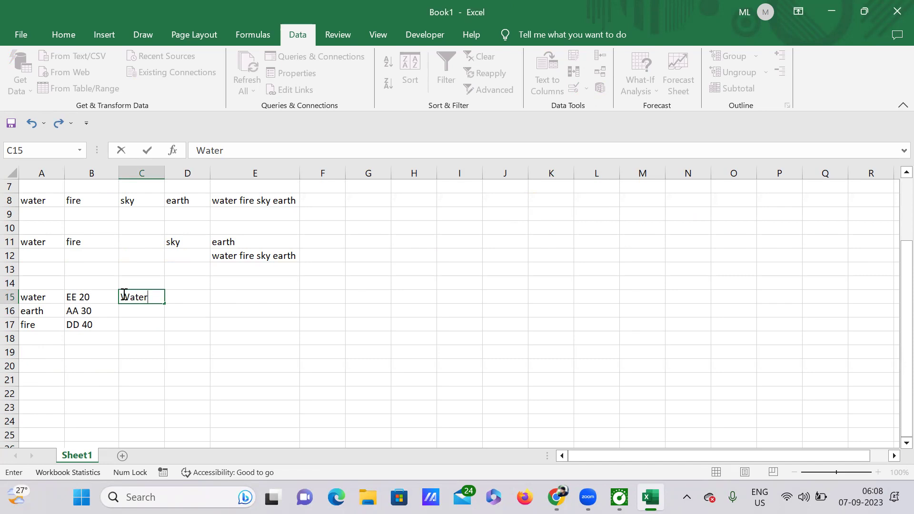
{"action": "type", "text": ": EE 20"}
{"action": "key", "text": "Return"}
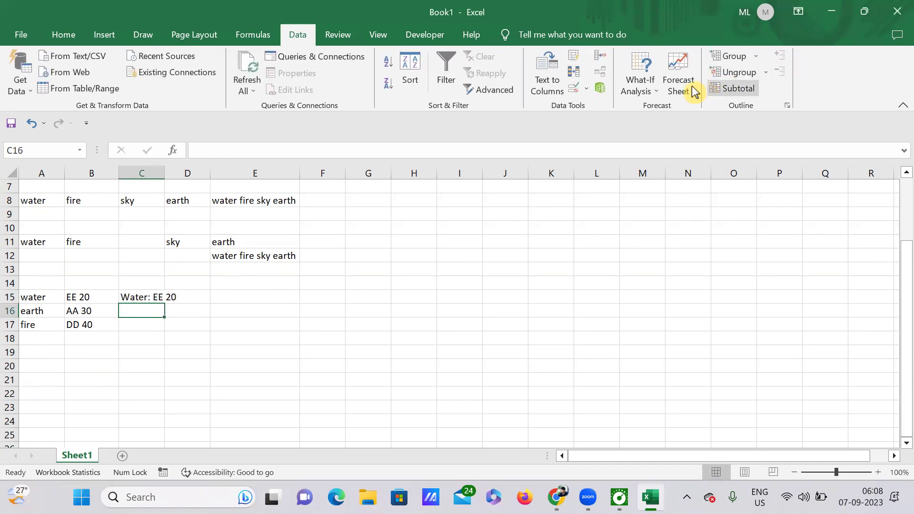
Run Flash Fill from C16 to complete the combined entries, and fit column C's width to its contents
{"action": "left_click", "coordinate": [576, 60]}
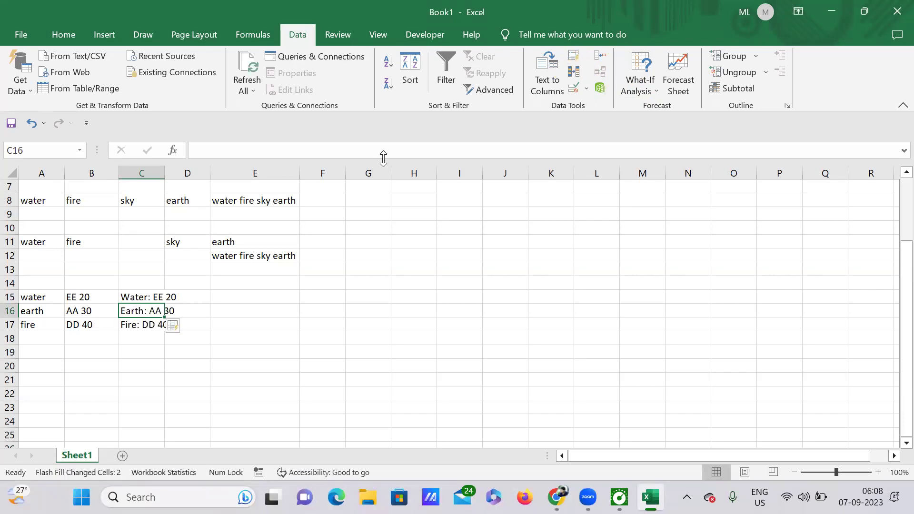
{"action": "double_click", "coordinate": [164, 170]}
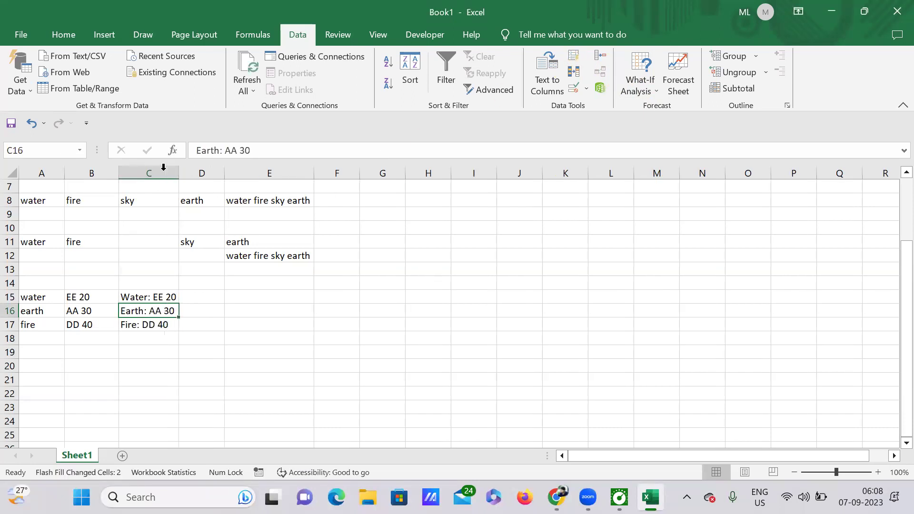
{"action": "left_click", "coordinate": [180, 324]}
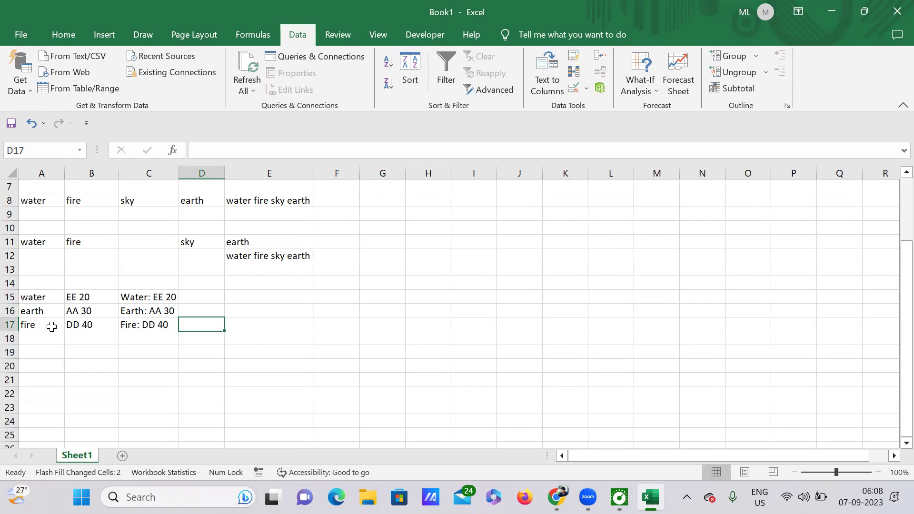
Start a second list by entering "flower" in G14 and 20 in H14
{"action": "left_click", "coordinate": [32, 338]}
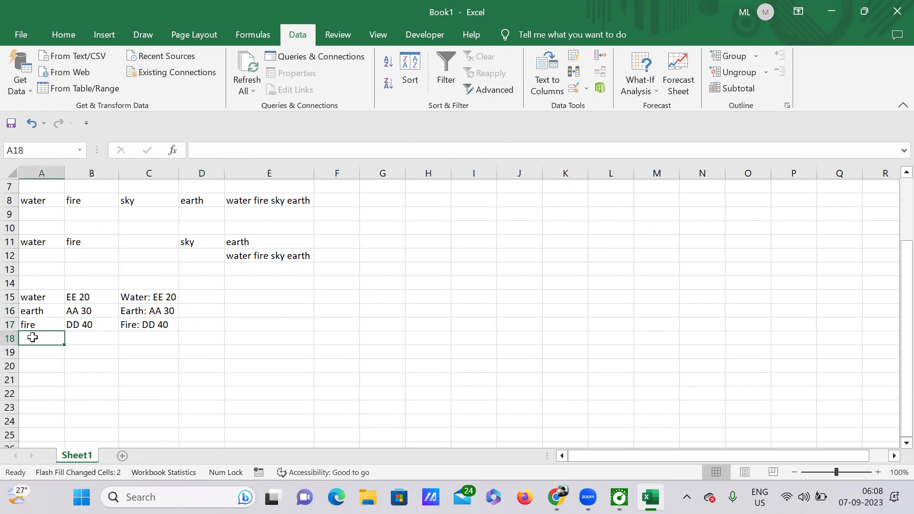
{"action": "left_click", "coordinate": [373, 251]}
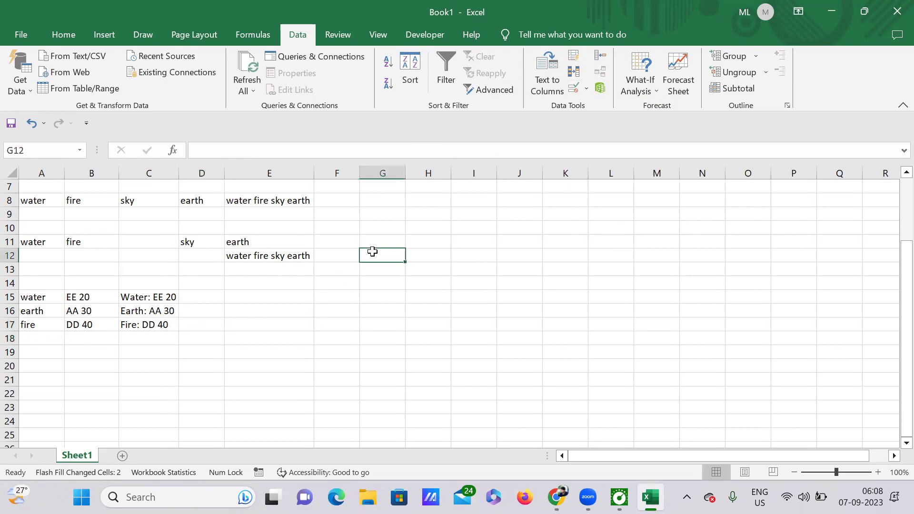
{"action": "left_click", "coordinate": [369, 283]}
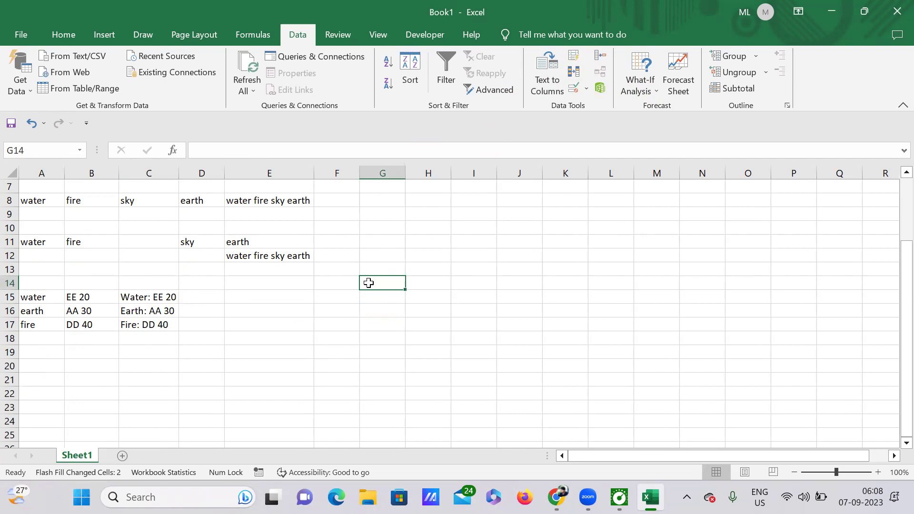
{"action": "type", "text": "flower"}
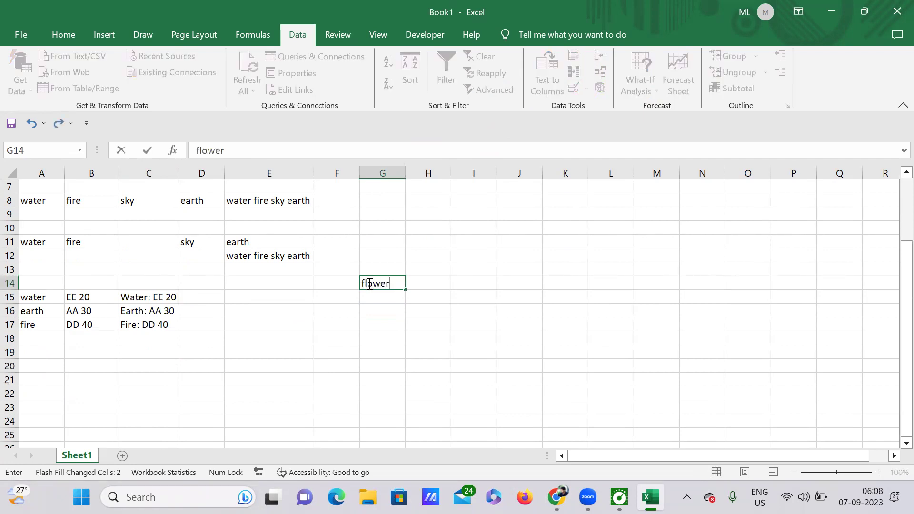
{"action": "key", "text": "Tab"}
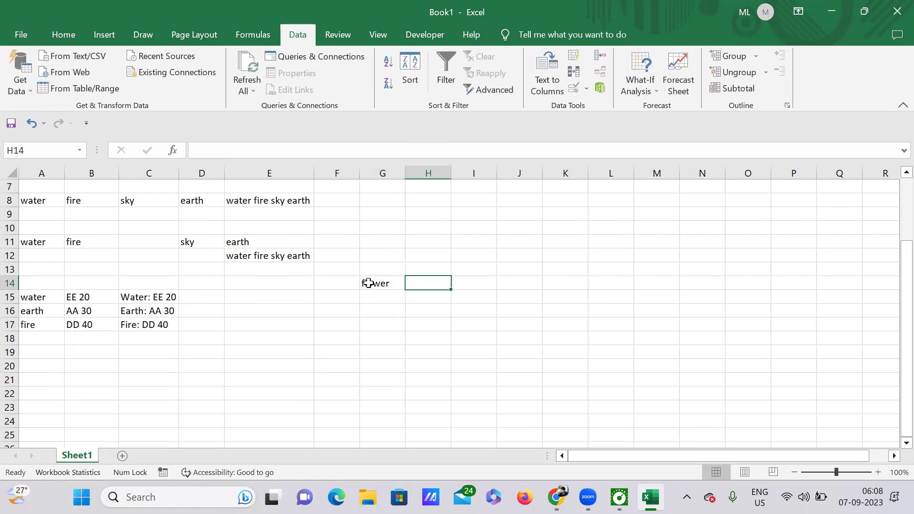
{"action": "type", "text": "20"}
{"action": "scroll", "coordinate": [355, 316], "scroll_direction": "up", "scroll_amount": 2}
{"action": "key", "text": "Return"}
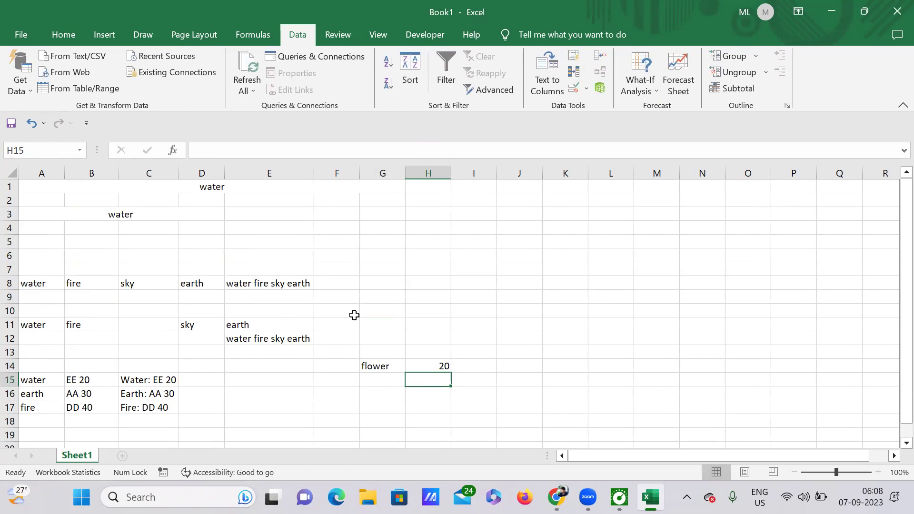
Add the second row of the new list with "garden" in G15 and 60 in H15
{"action": "left_click", "coordinate": [373, 380]}
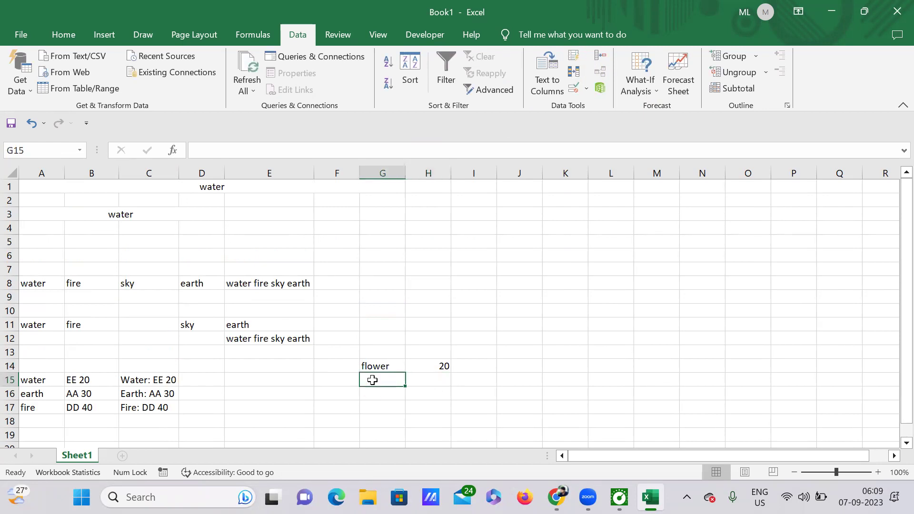
{"action": "type", "text": "gae"}
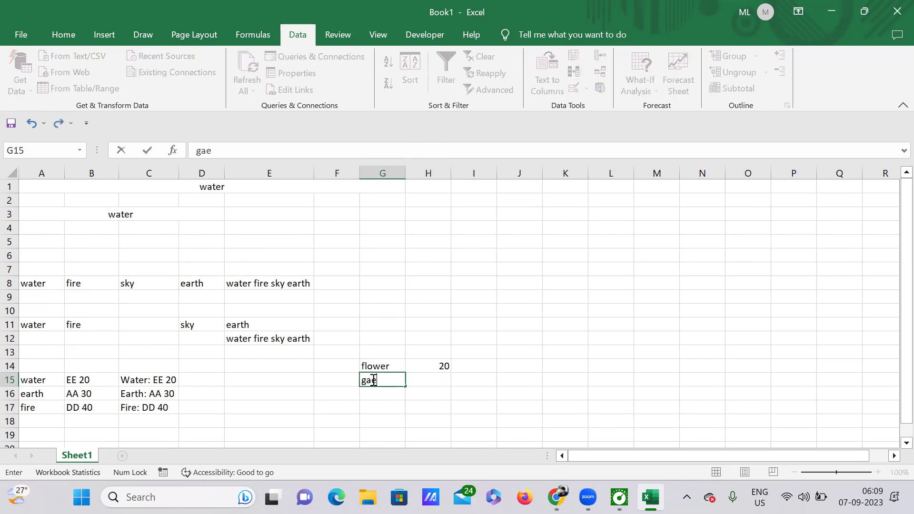
{"action": "key", "text": "BackSpace"}
{"action": "type", "text": "rden"}
{"action": "key", "text": "Tab"}
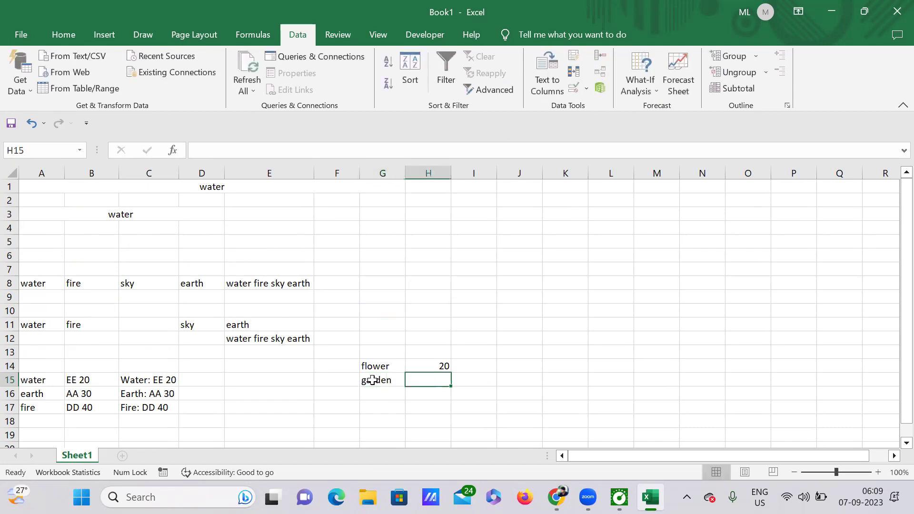
{"action": "type", "text": "60"}
{"action": "key", "text": "Return"}
{"action": "key", "text": "Left"}
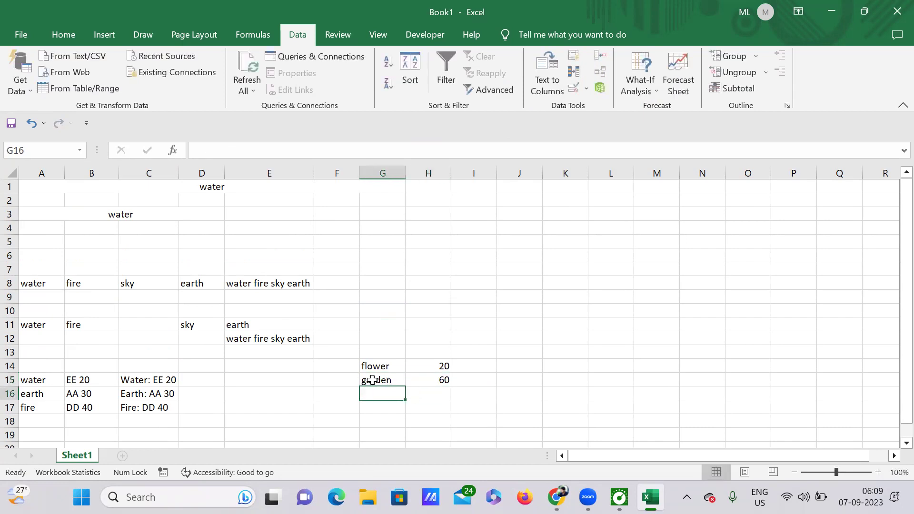
Add the third row of the list with "fire" in G16 and 90 in H16
{"action": "type", "text": "flower"}
{"action": "type", "text": "ire"}
{"action": "key", "text": "Tab"}
{"action": "key", "text": "Tab"}
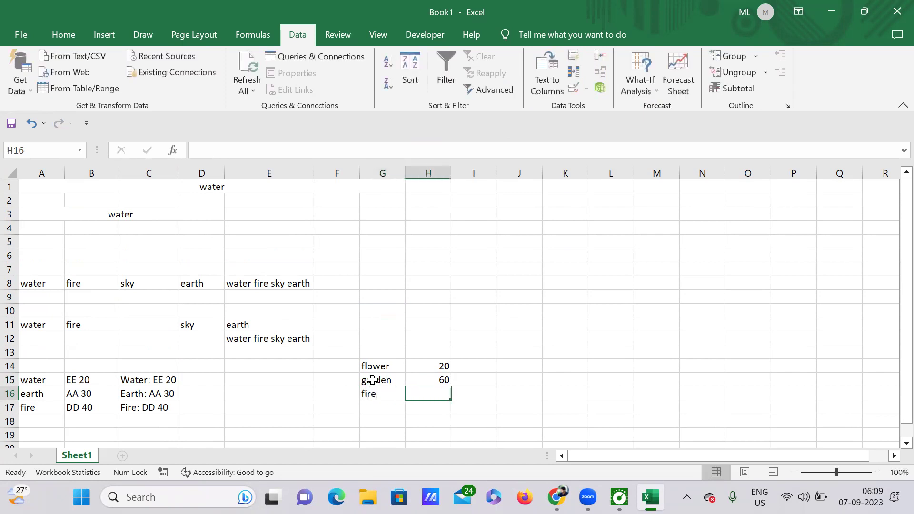
{"action": "key", "text": "Left"}
{"action": "type", "text": "90"}
{"action": "key", "text": "Return"}
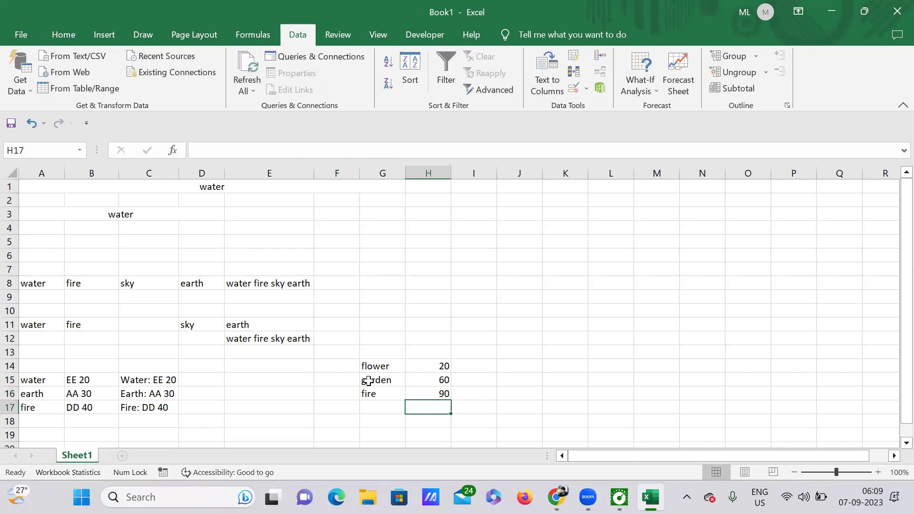
Enter "flower: 20" in I14 as the example of the combined text
{"action": "left_click", "coordinate": [482, 363]}
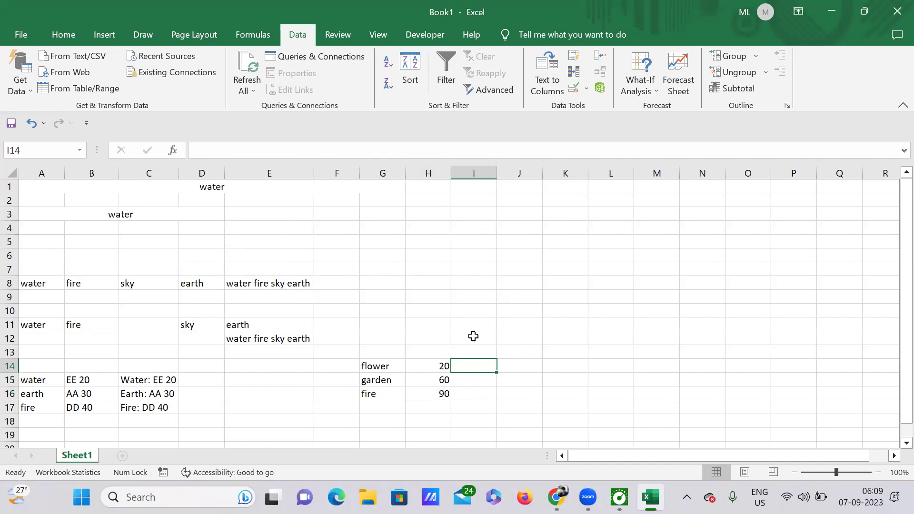
{"action": "type", "text": "flo"}
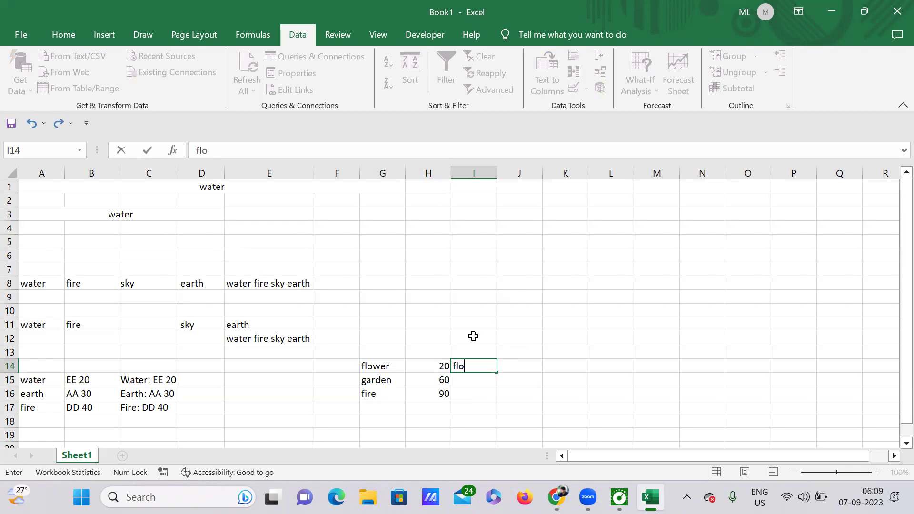
{"action": "type", "text": "wer: 20"}
{"action": "key", "text": "Return"}
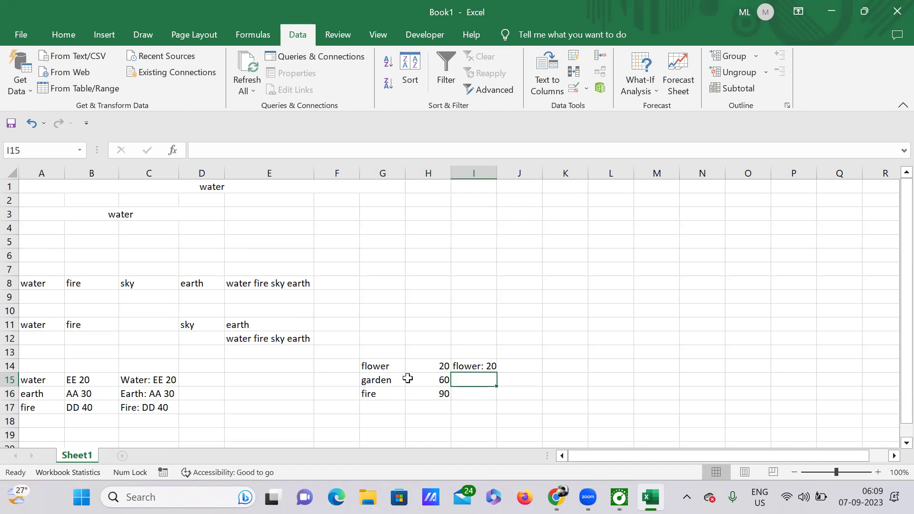
Run Flash Fill from I15 to complete the combined entries, and fit column I's width to its contents
{"action": "scroll", "coordinate": [425, 388], "scroll_direction": "down", "scroll_amount": 1}
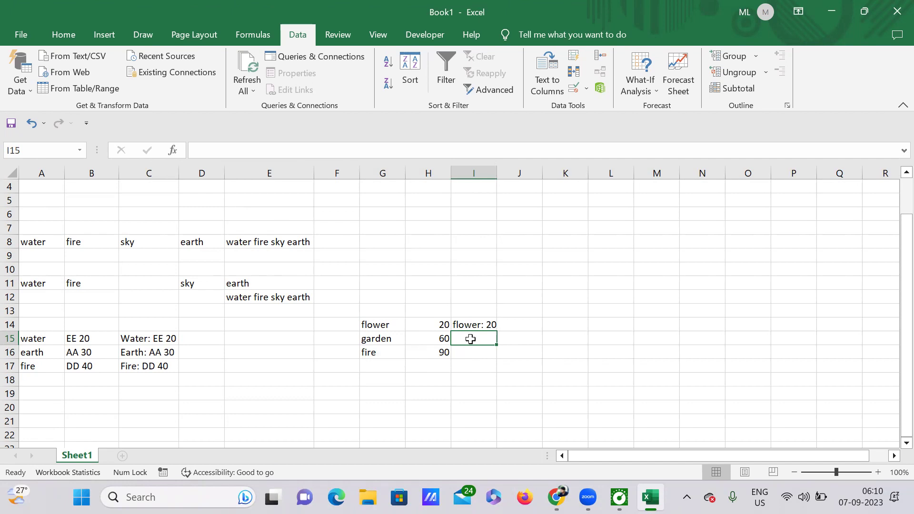
{"action": "key", "text": "ctrl+e"}
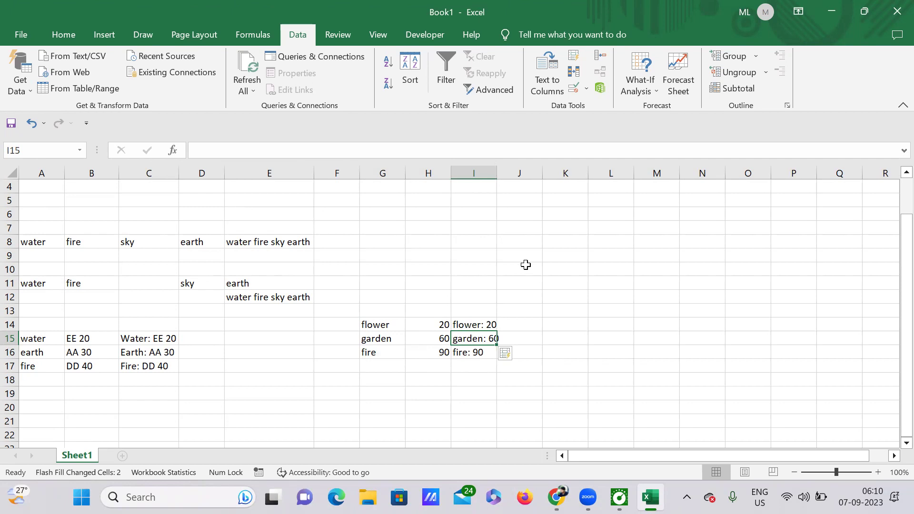
{"action": "double_click", "coordinate": [498, 175]}
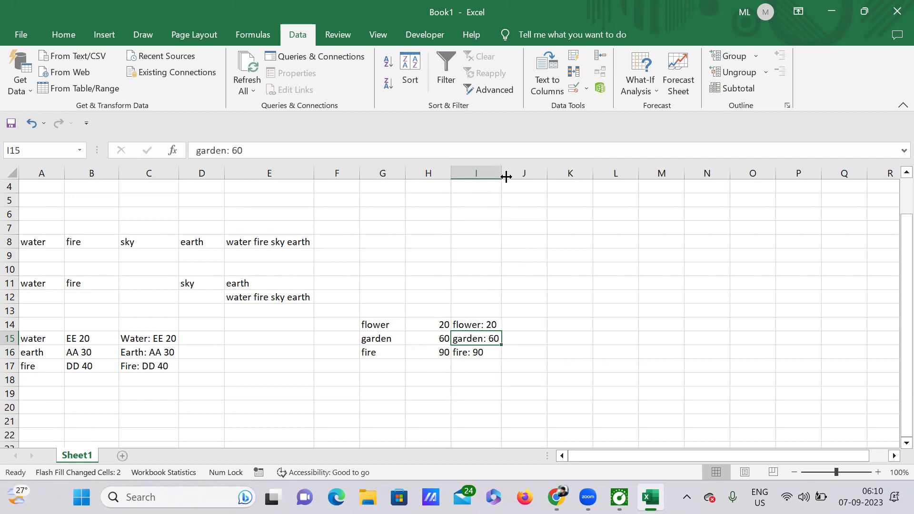
{"action": "left_click", "coordinate": [552, 341]}
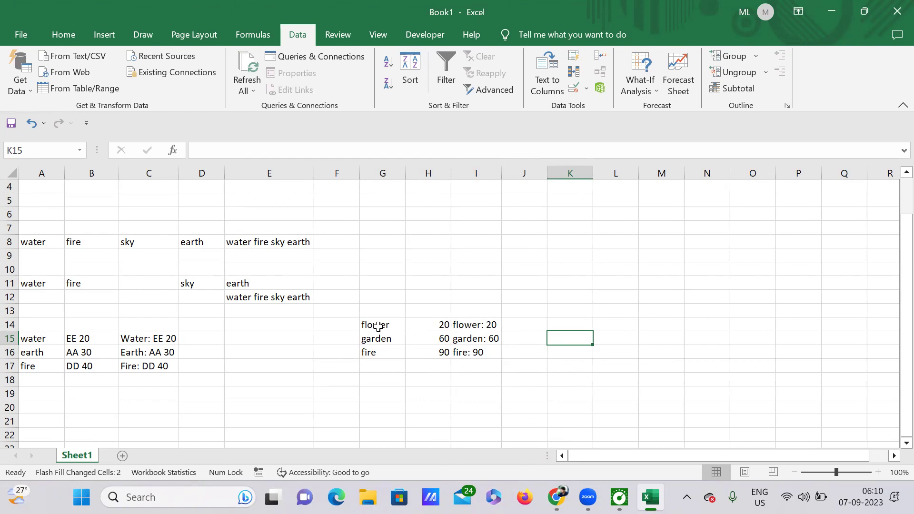
{"action": "scroll", "coordinate": [378, 327], "scroll_direction": "up", "scroll_amount": 1}
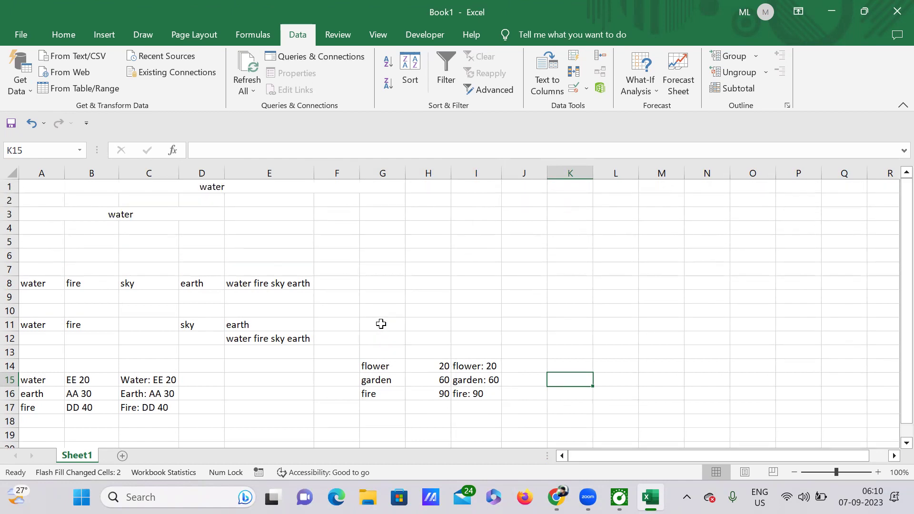